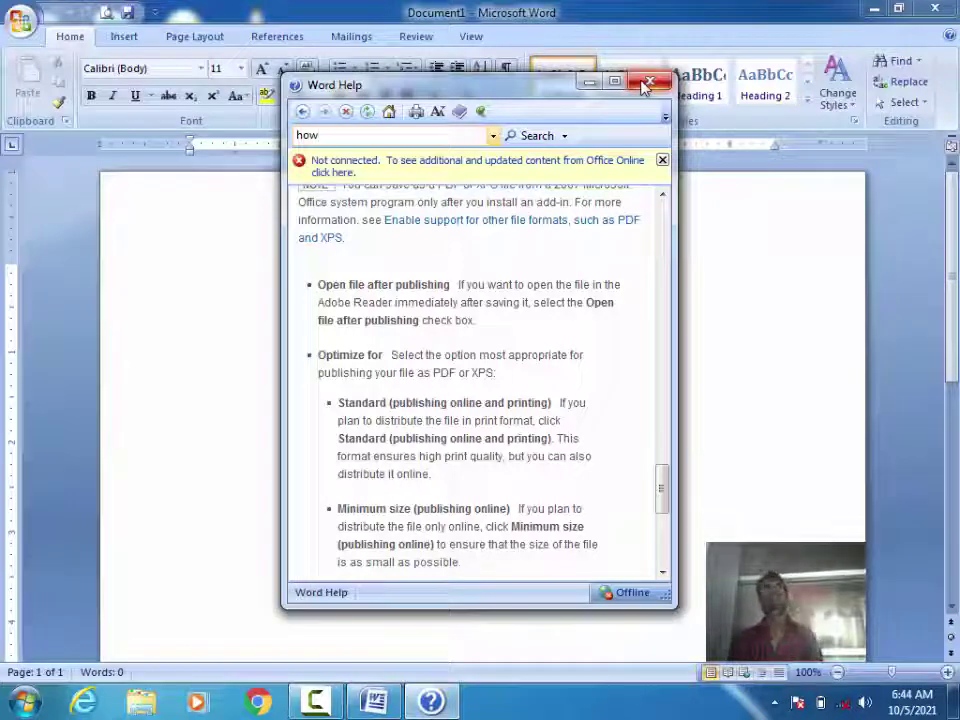
Step: Close the Word Help window so only the blank Document1 is showing
click(648, 82)
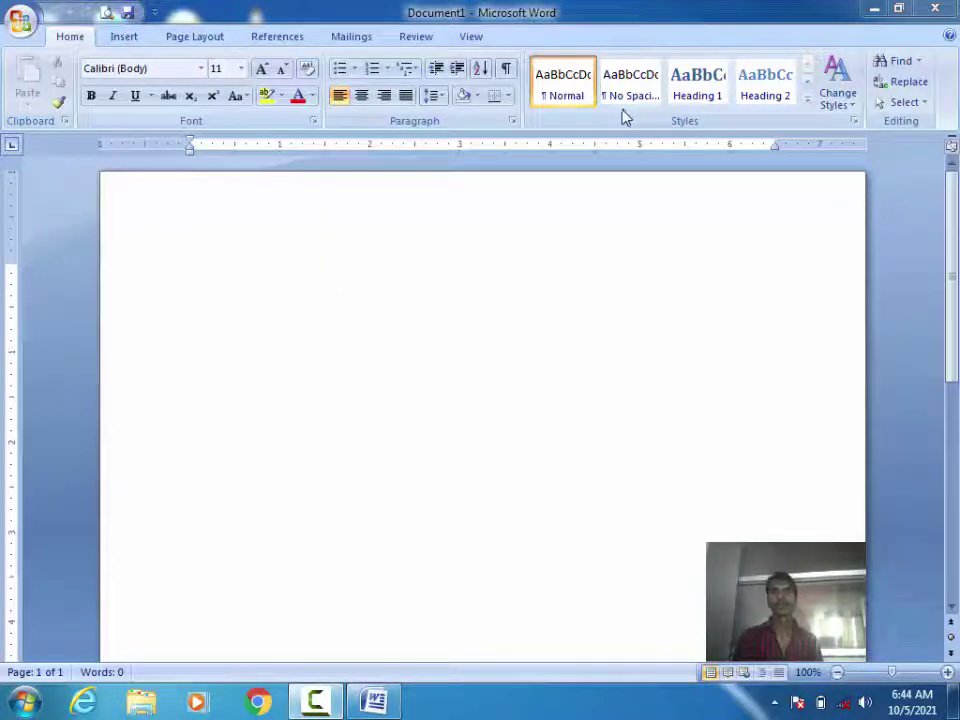
Step: Minimize Word, restore it from the taskbar, then restore down and maximize the window
click(872, 12)
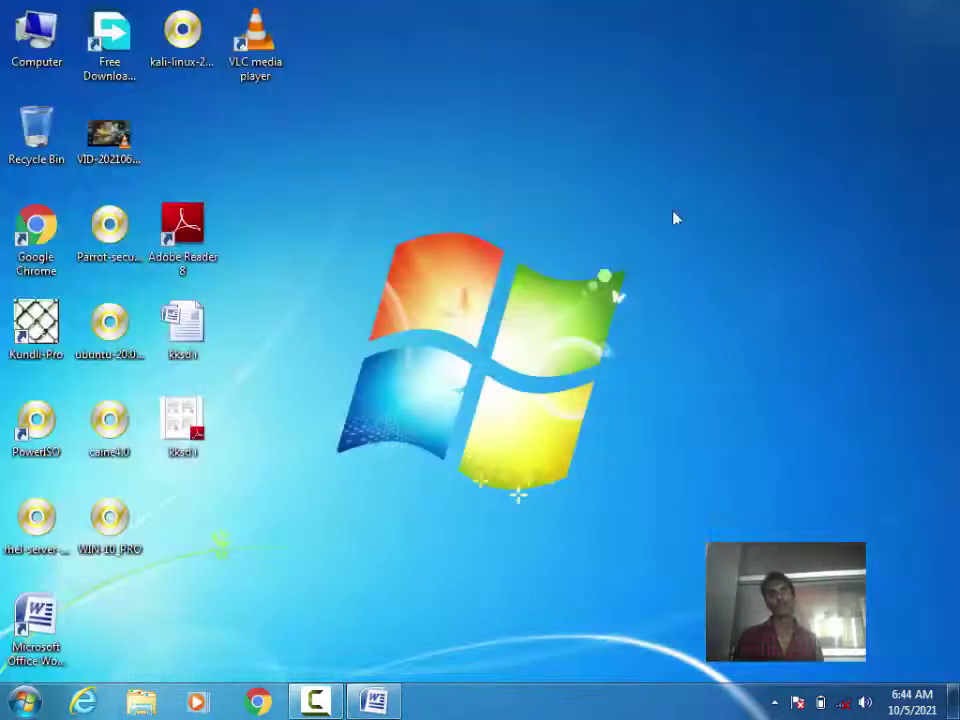
click(384, 704)
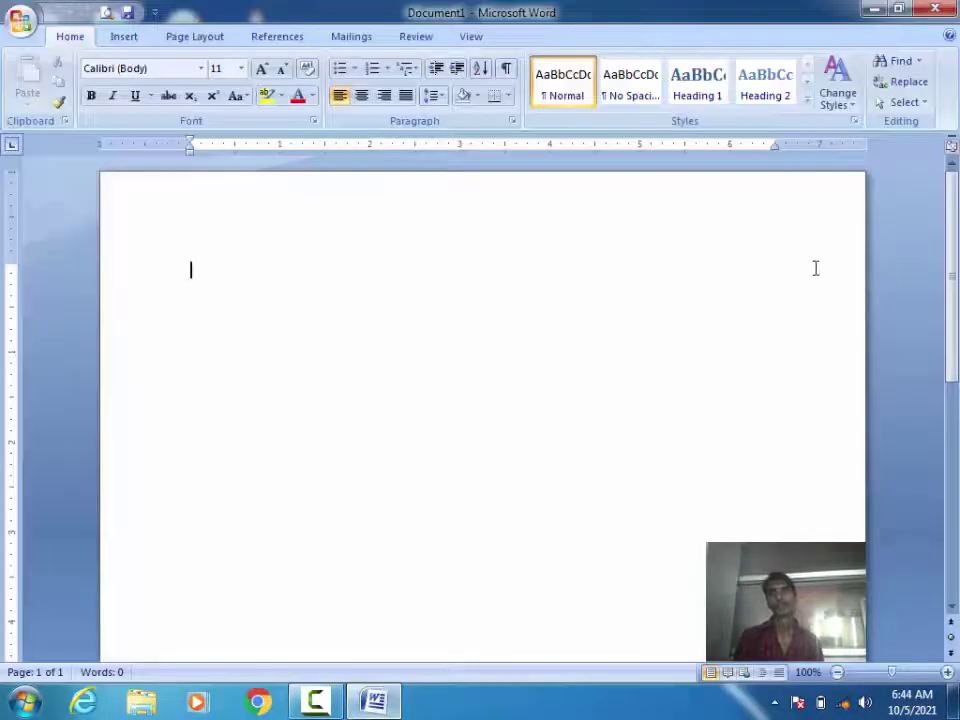
click(899, 10)
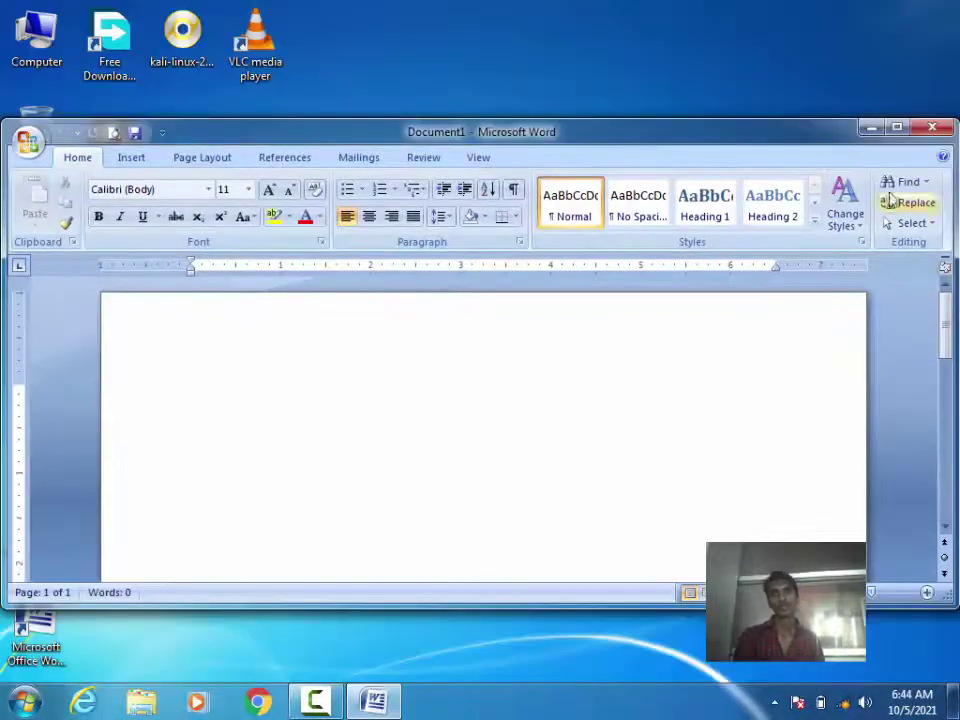
click(897, 128)
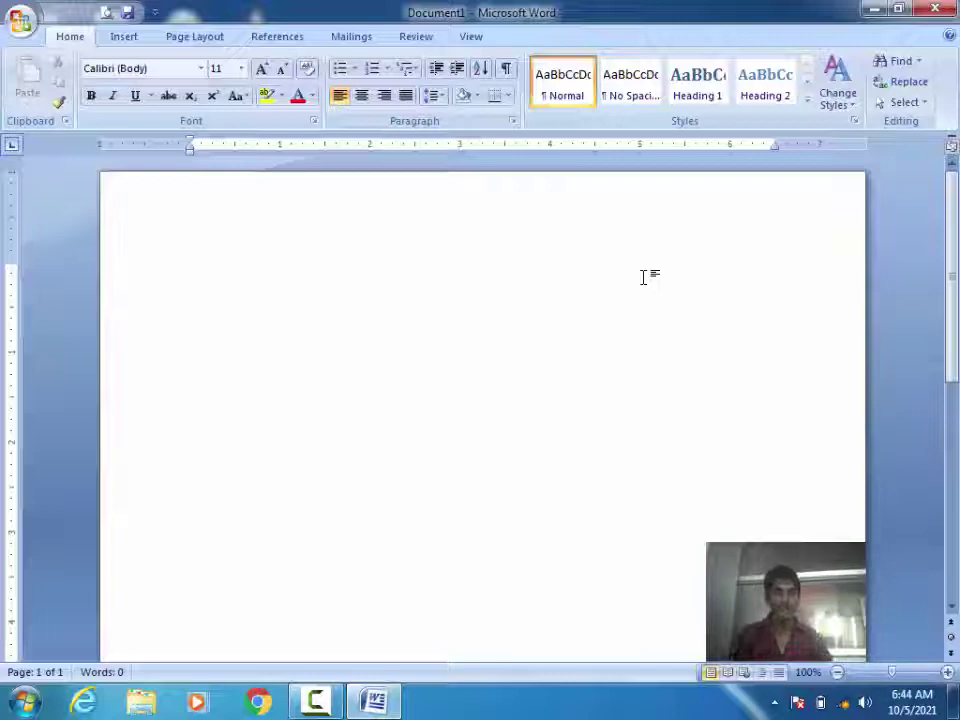
Step: Show the desktop with Windows+D, bring the document back, then hide Word again with Windows+D
key(super+d)
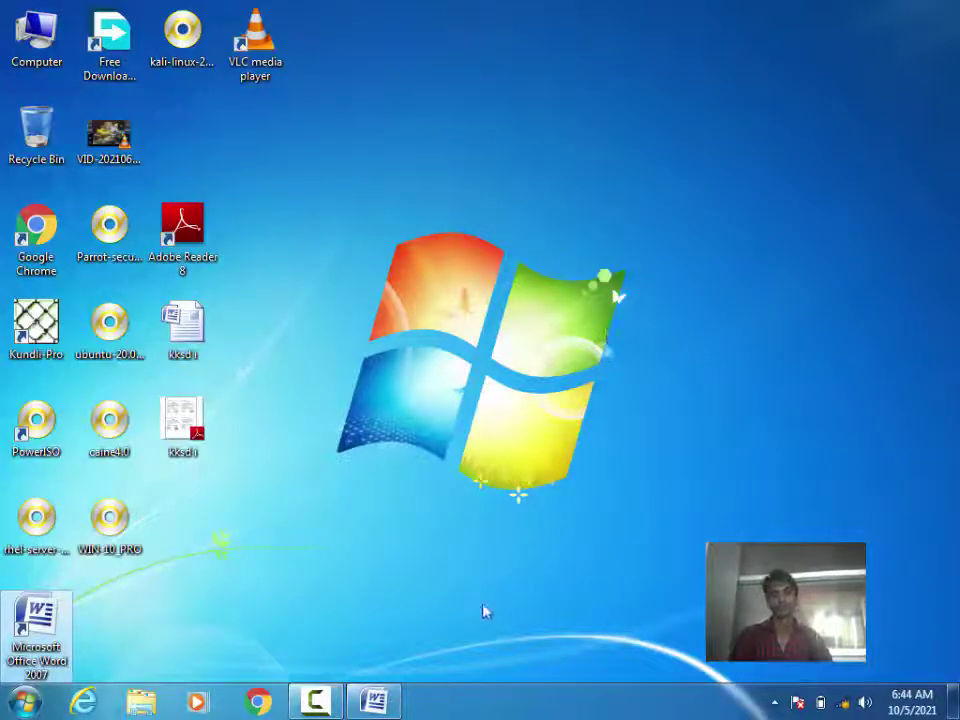
click(384, 702)
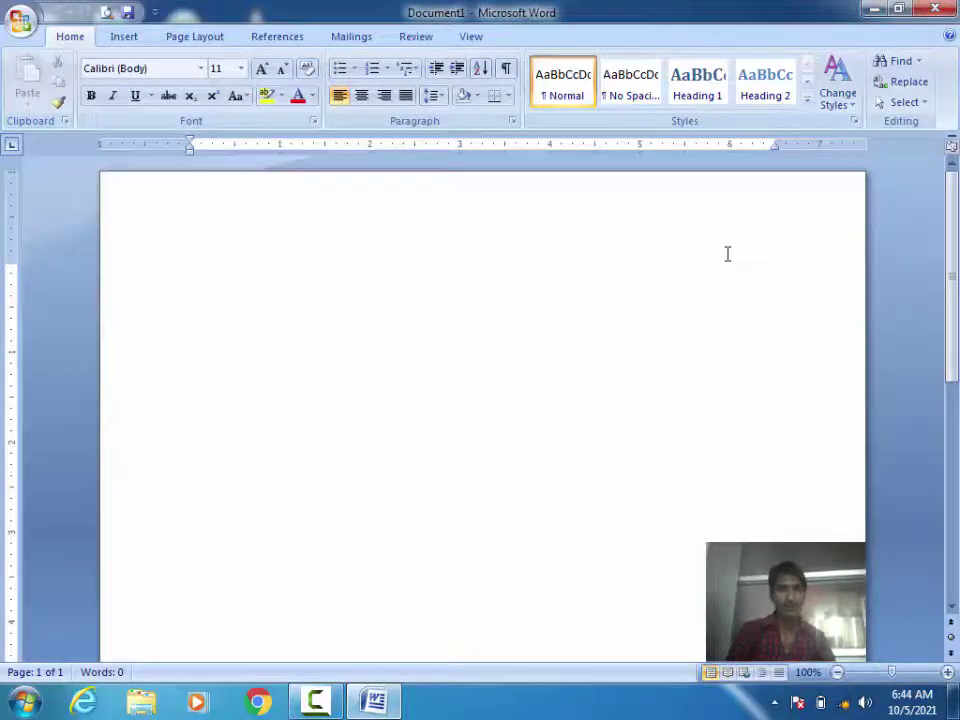
key(super+d)
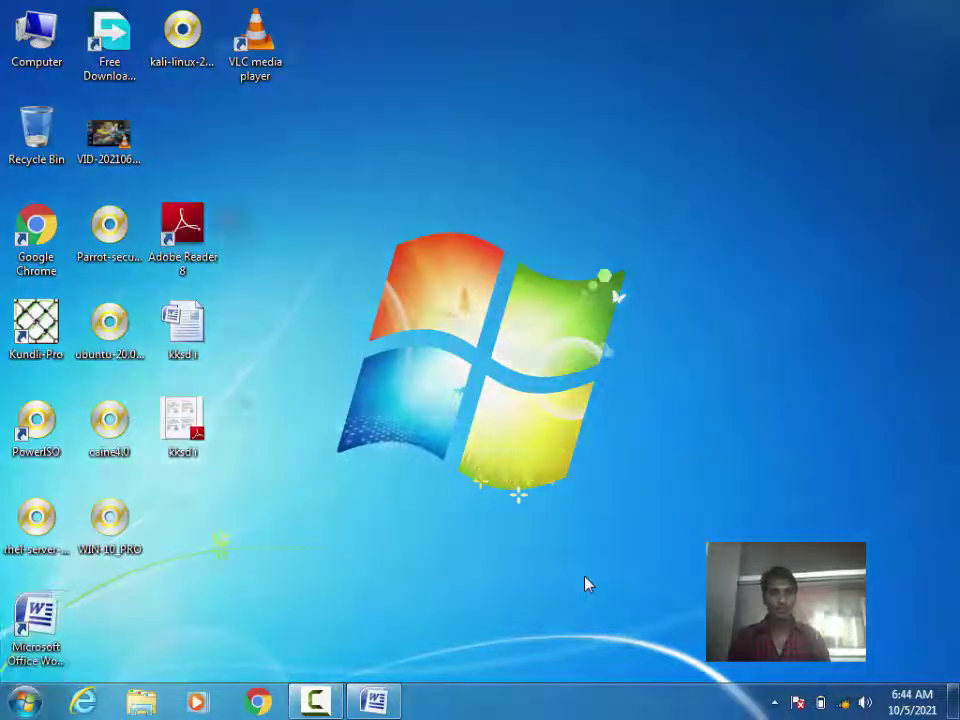
key(super+Tab)
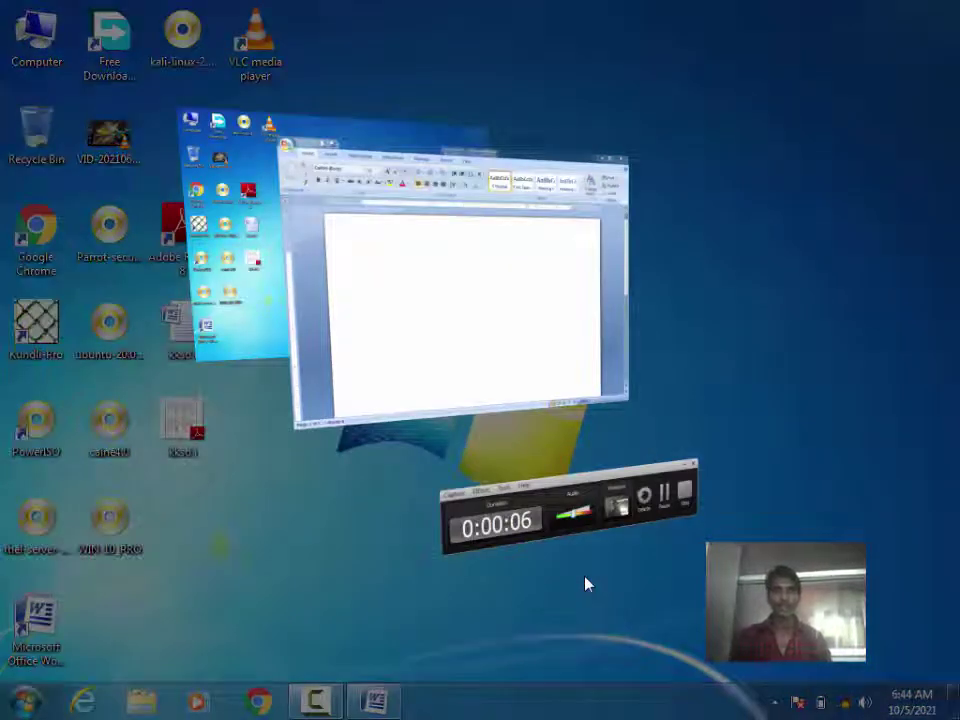
key(super+Tab)
key(super+Tab)
key(super+Tab)
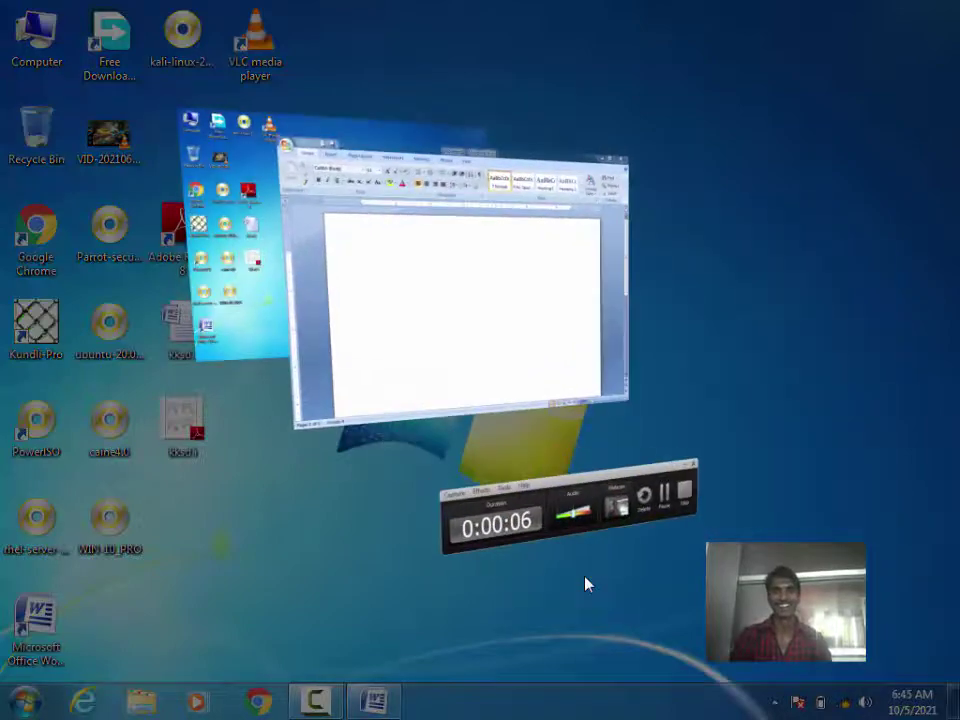
key(super+Tab)
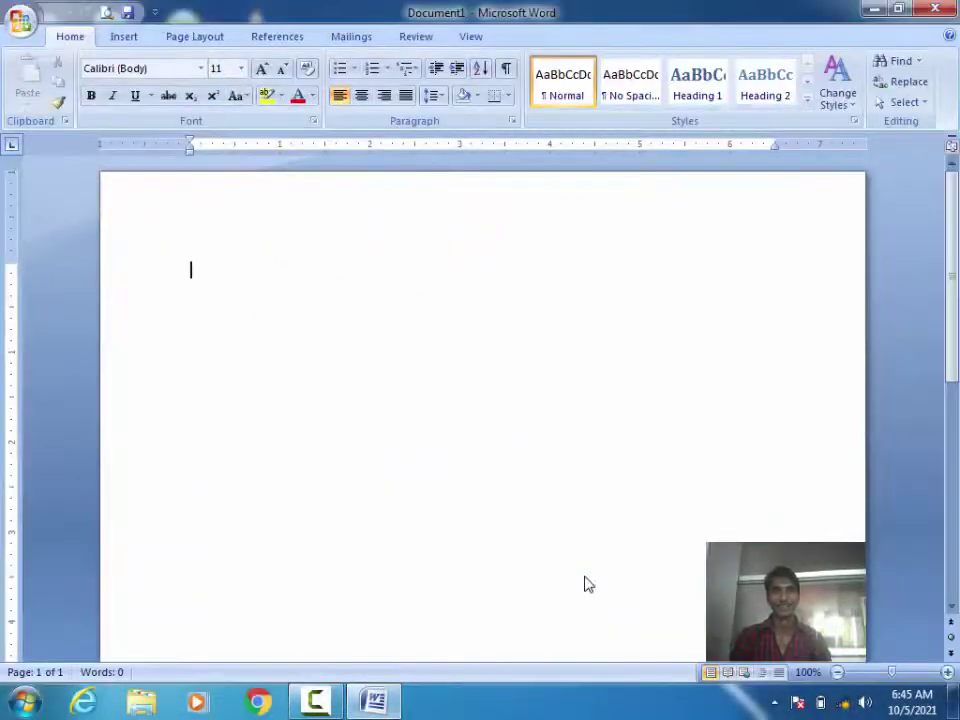
key(super+Tab)
key(super+Tab)
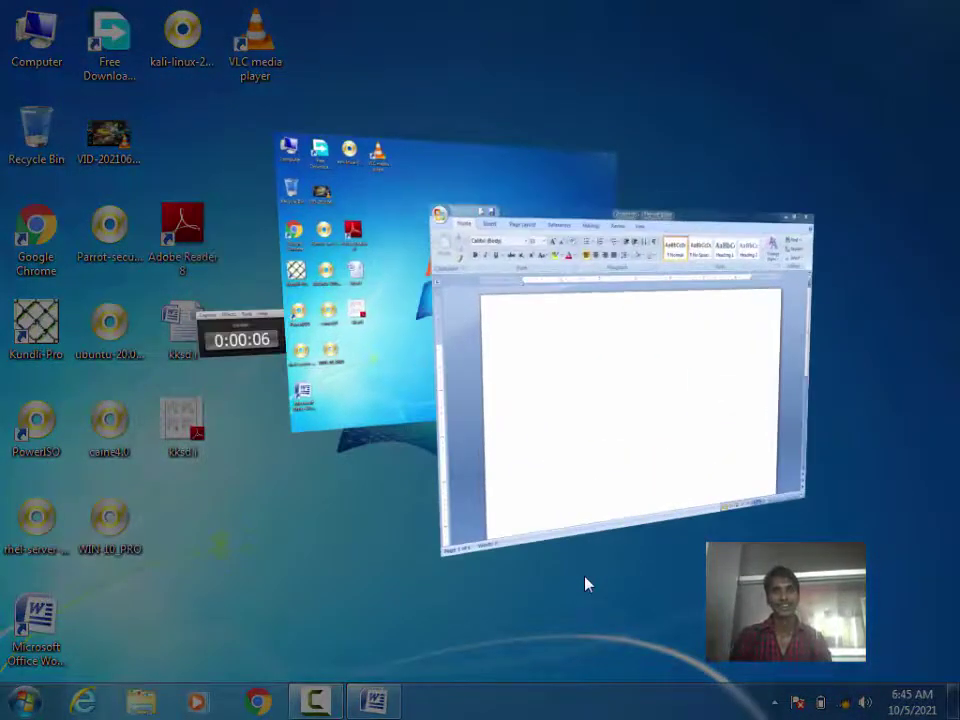
key(super+Tab)
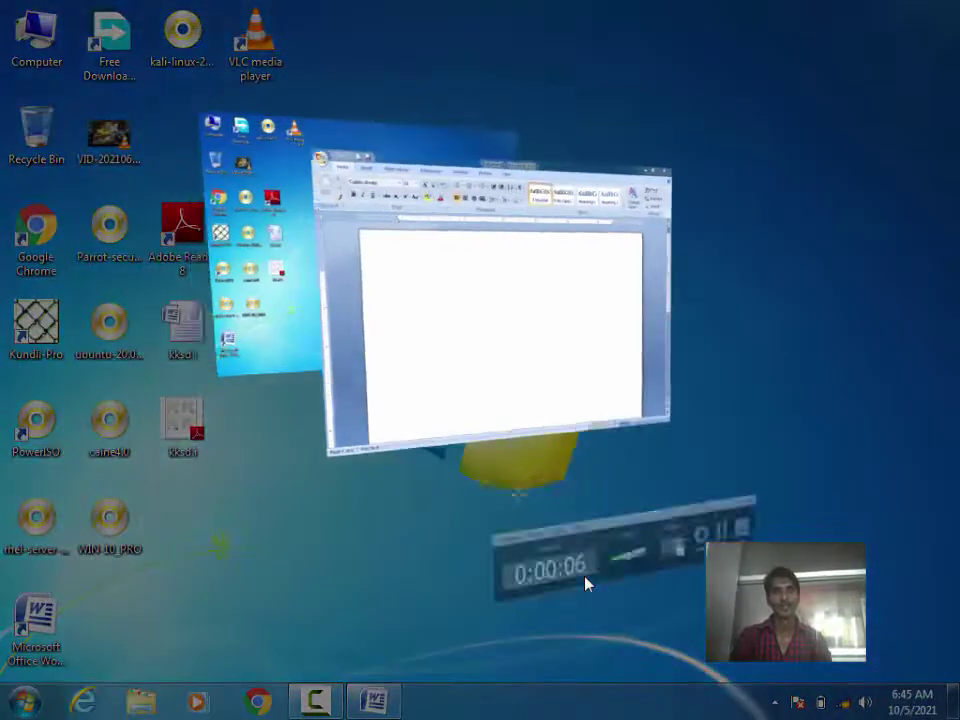
key(super+Tab)
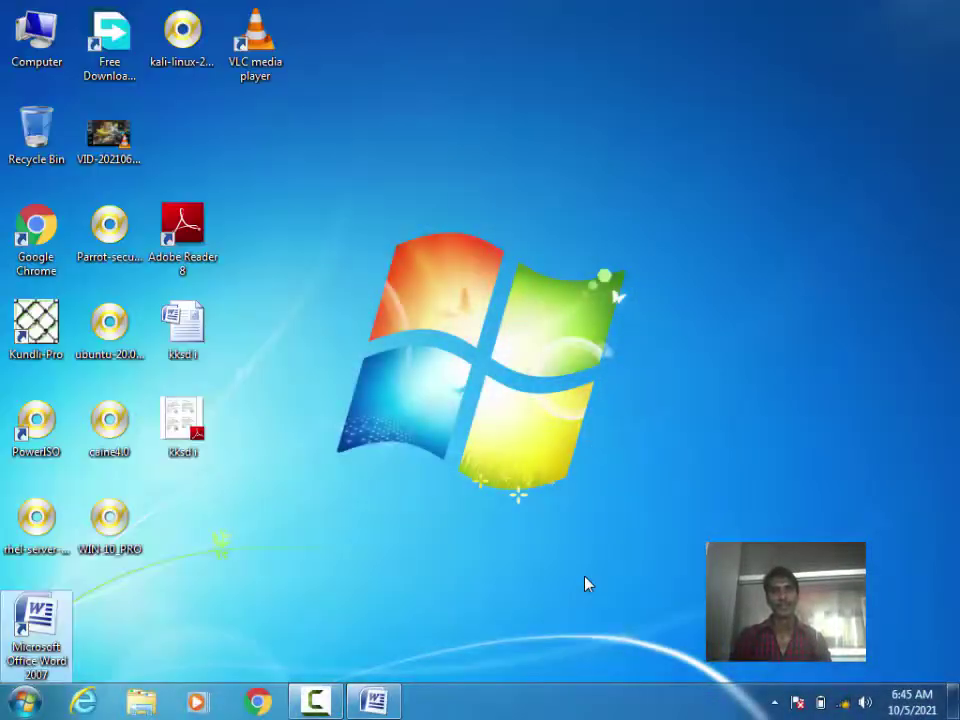
key(super+Tab)
key(super+Tab)
key(super+Tab)
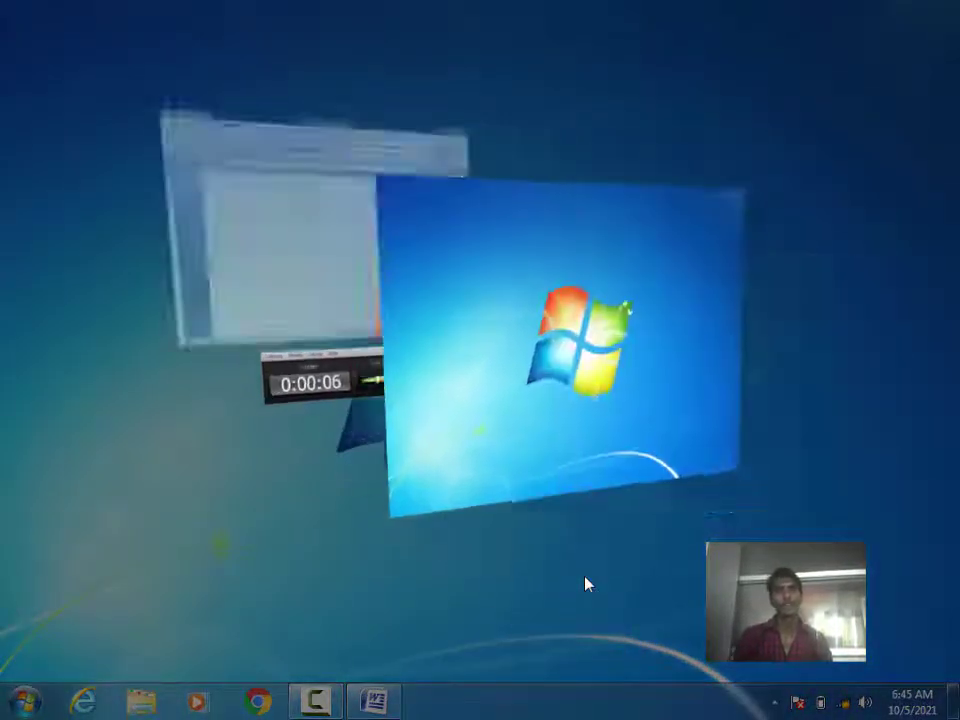
key(super+Tab)
key(super+Tab)
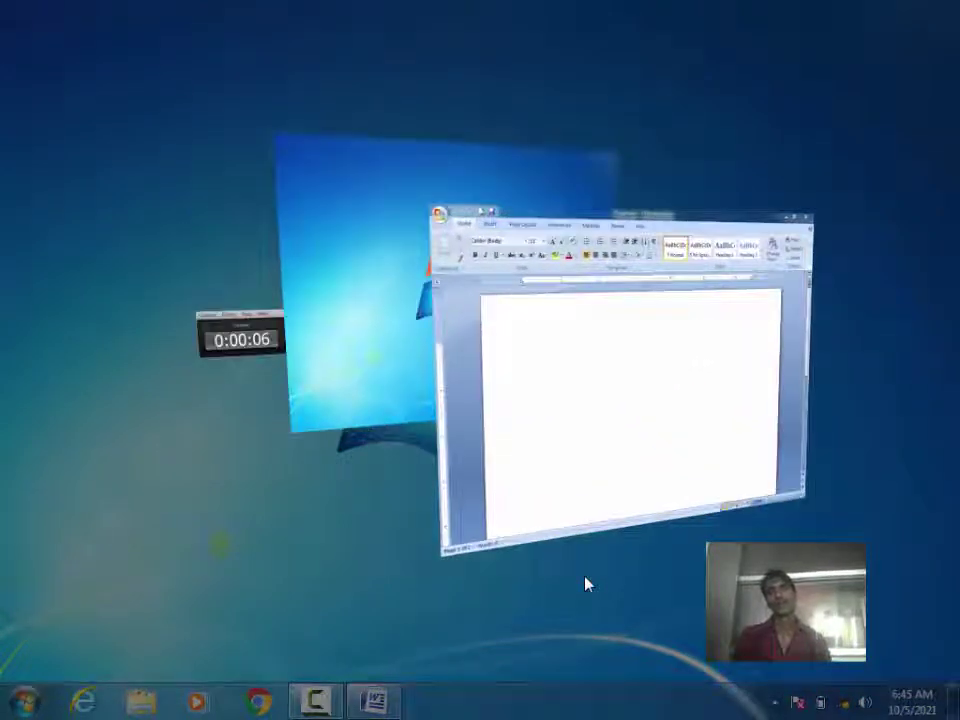
key(super+Tab)
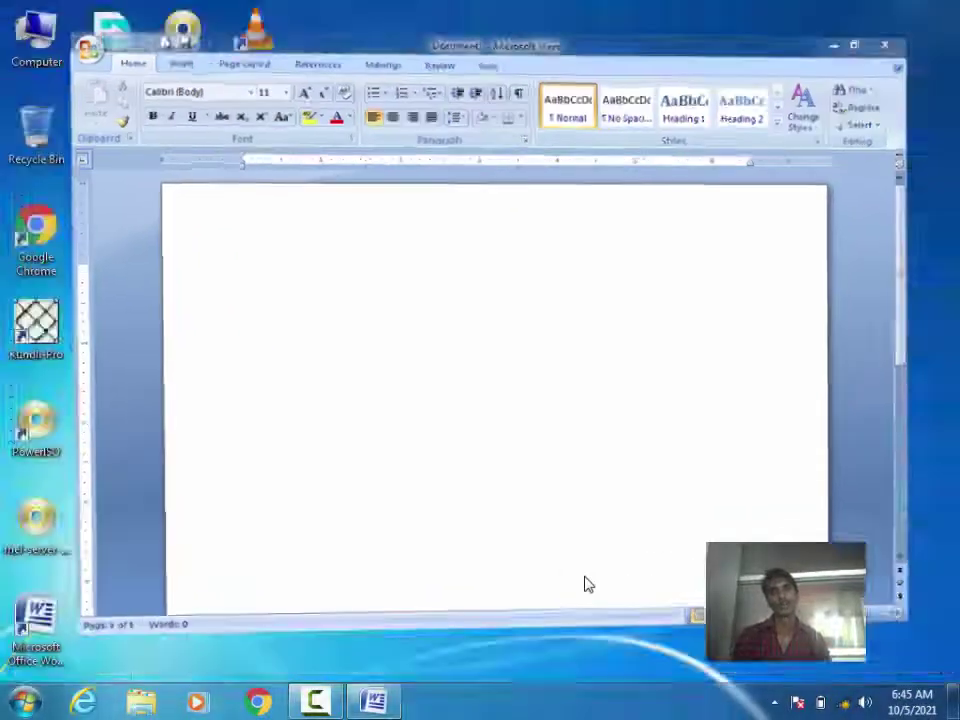
key(super+Tab)
key(super+Tab)
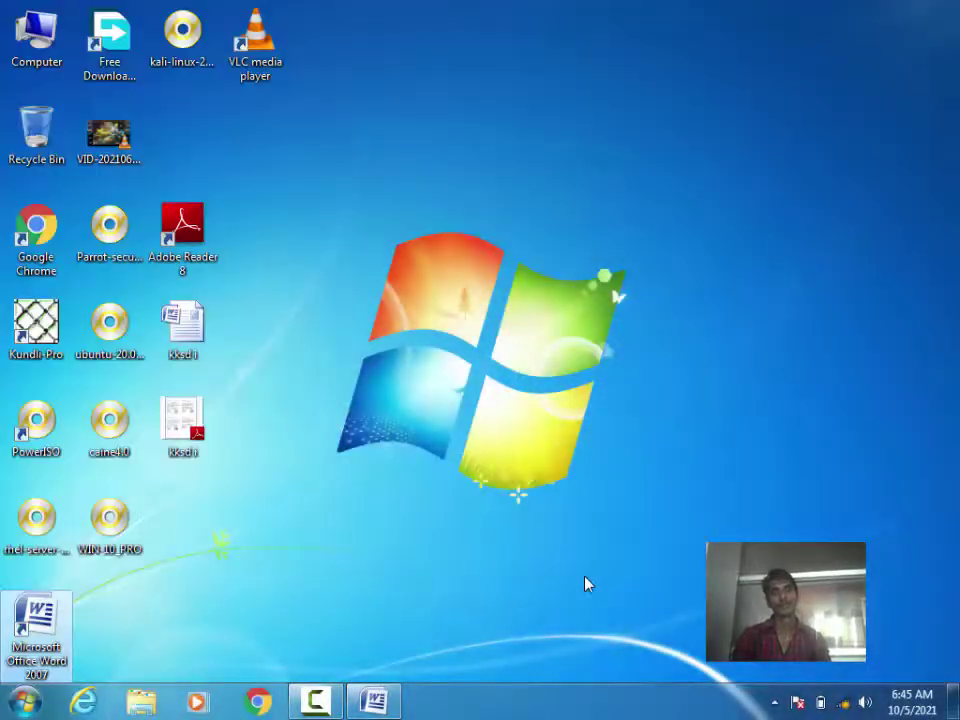
key(super+Tab)
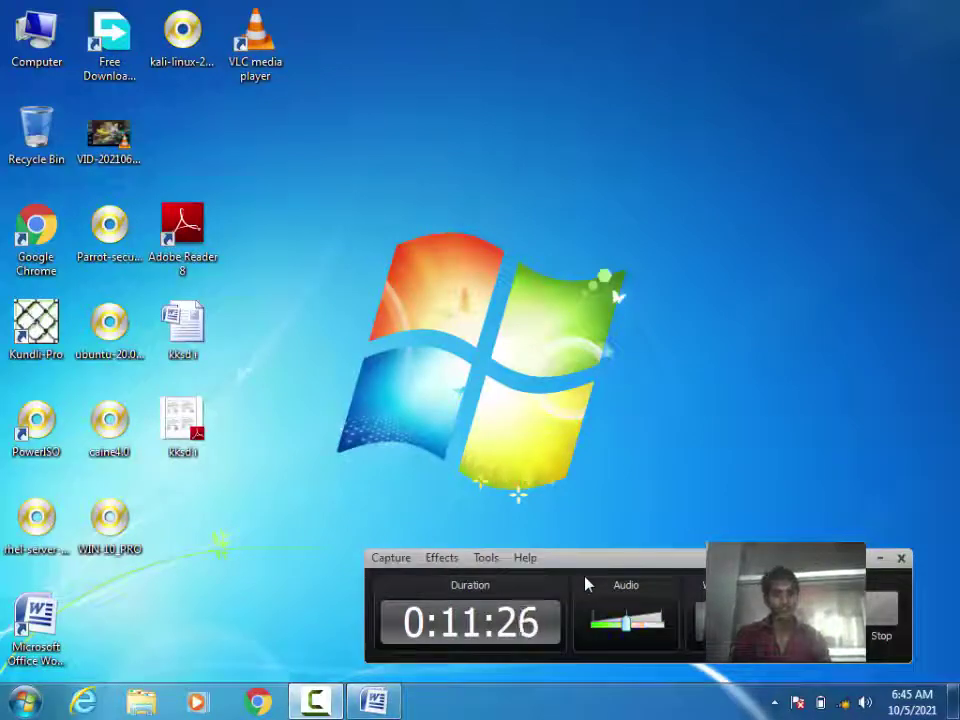
Step: Cycle between the Word document and the desktop several times with Alt+Tab
key(alt+Tab)
key(alt+Tab)
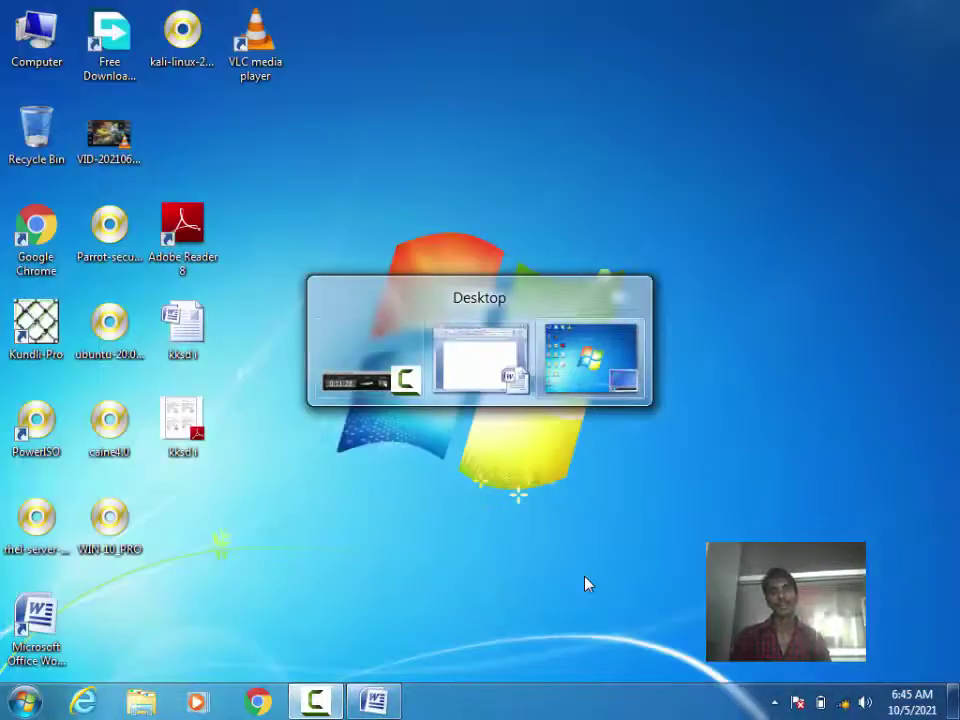
key(alt+shift+Tab)
key(alt+Tab)
key(alt+Tab)
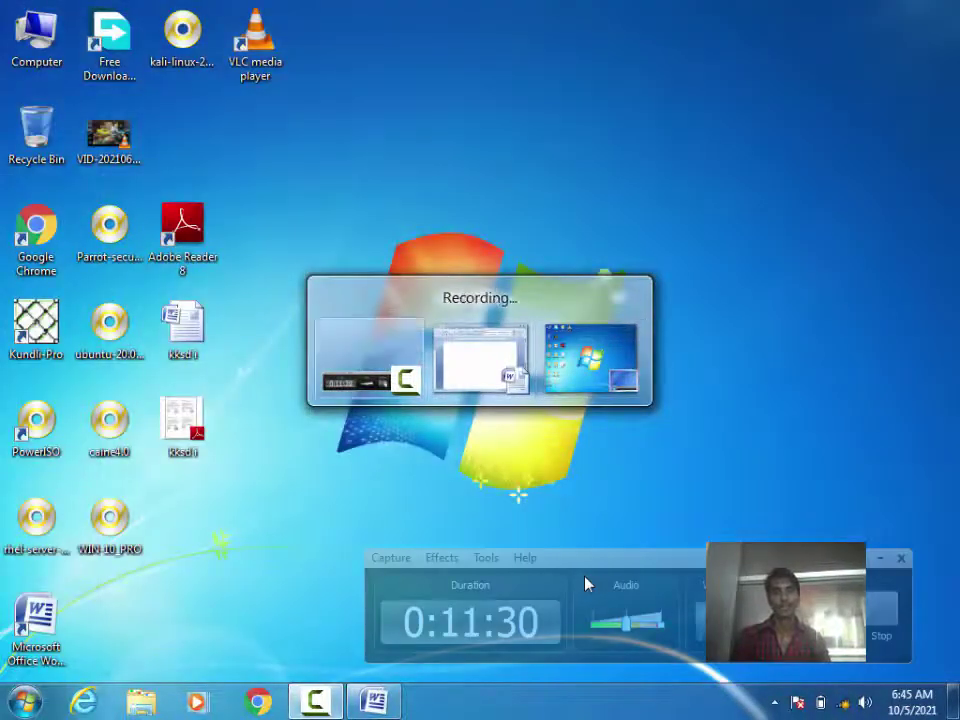
key(alt+Tab)
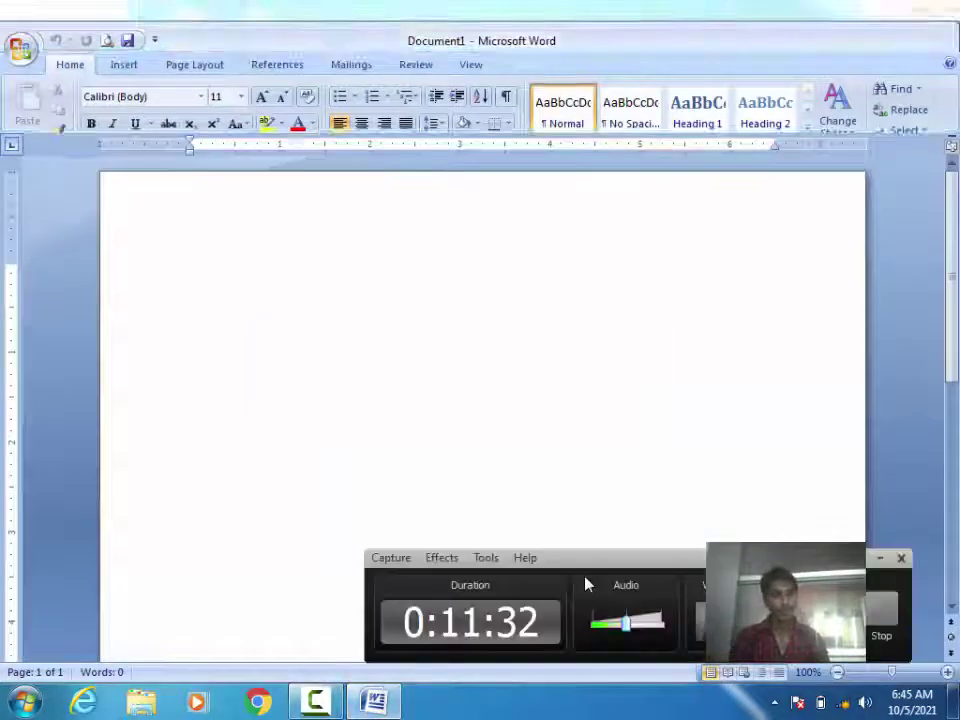
key(alt+Tab)
key(alt+Tab)
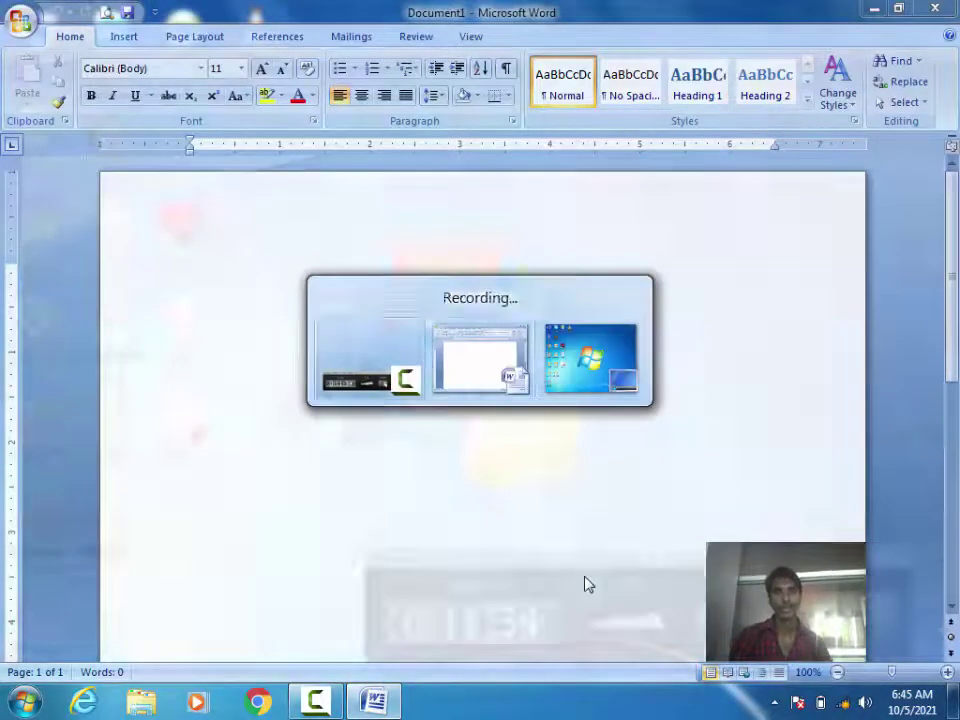
key(alt+Tab)
key(alt+Tab)
key(alt+Tab)
key(alt+Tab)
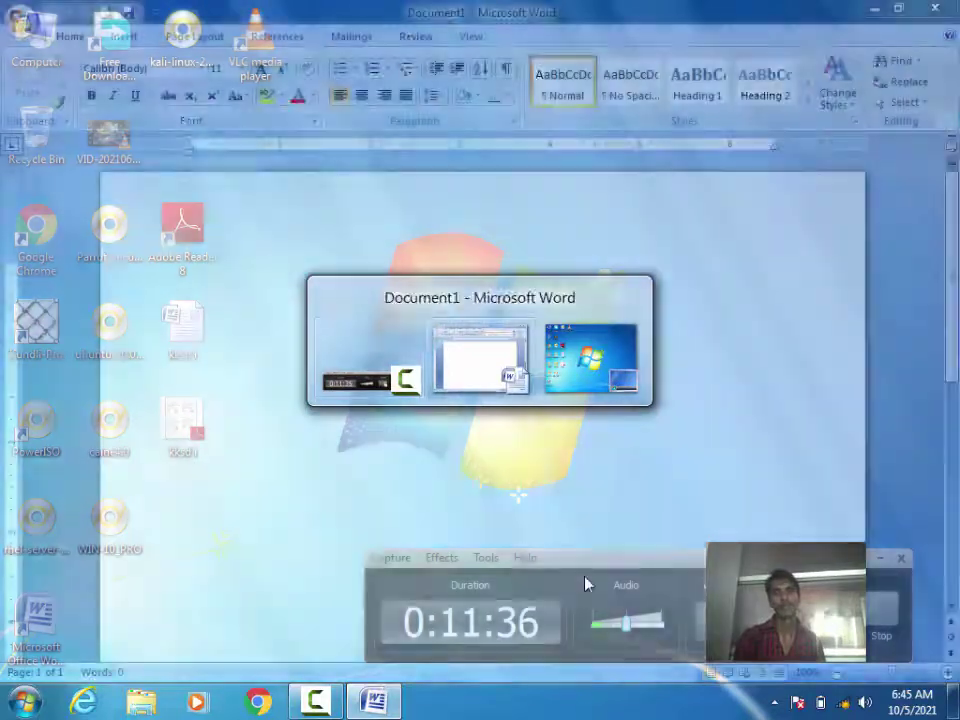
key(alt+Tab)
key(alt+Tab)
key(alt+Tab)
key(alt+Tab)
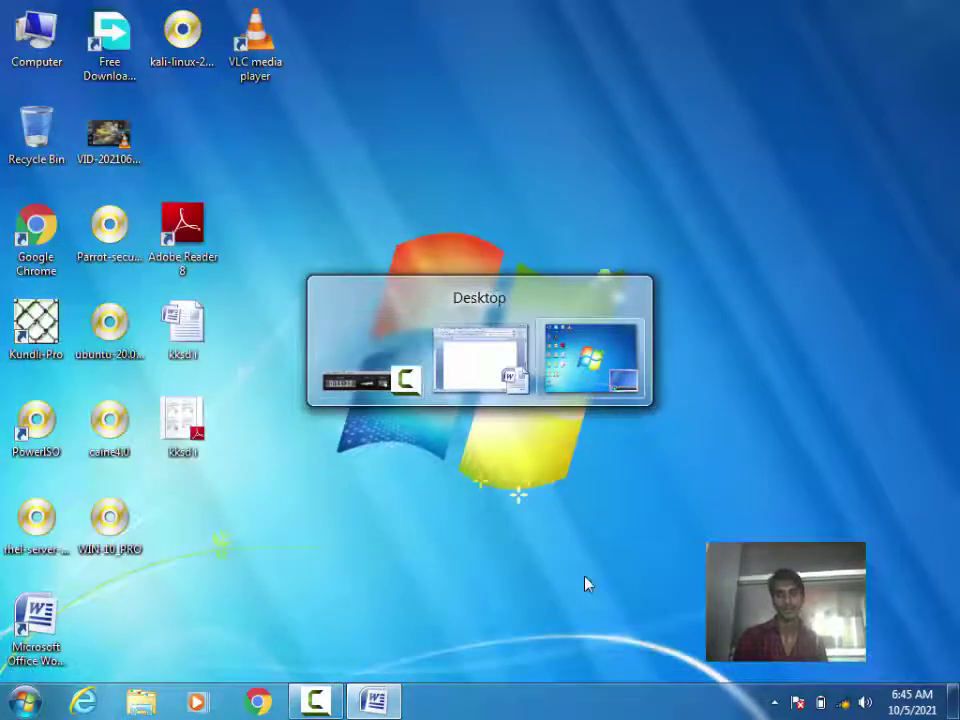
key(alt+Tab)
key(alt+Tab)
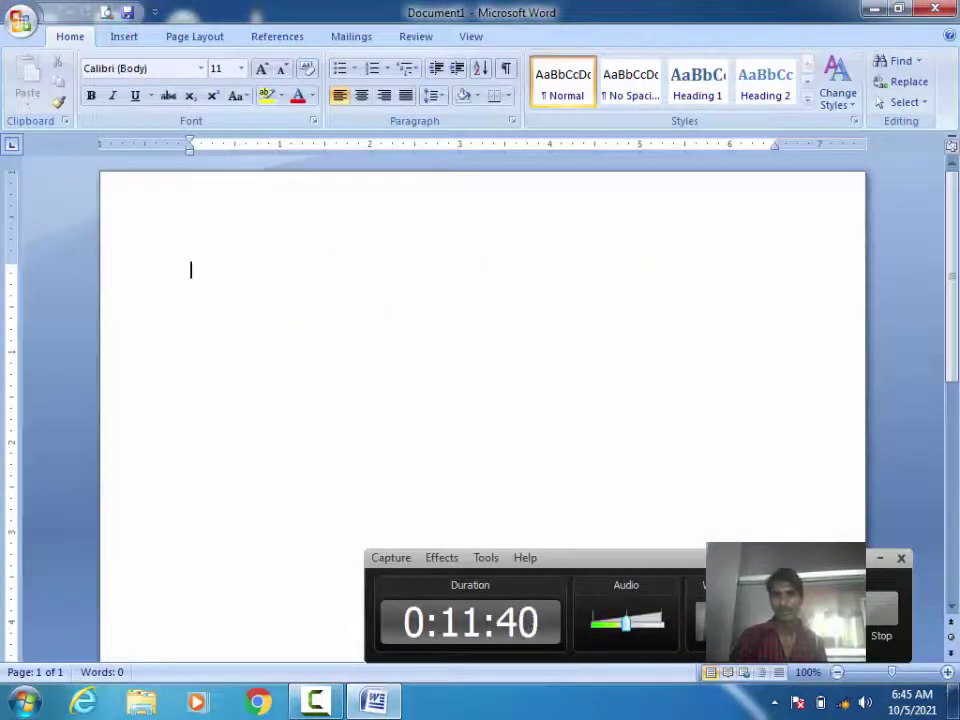
Step: Restore down and maximize the Word window, using the title-bar buttons and then Windows+Down/Up
click(879, 559)
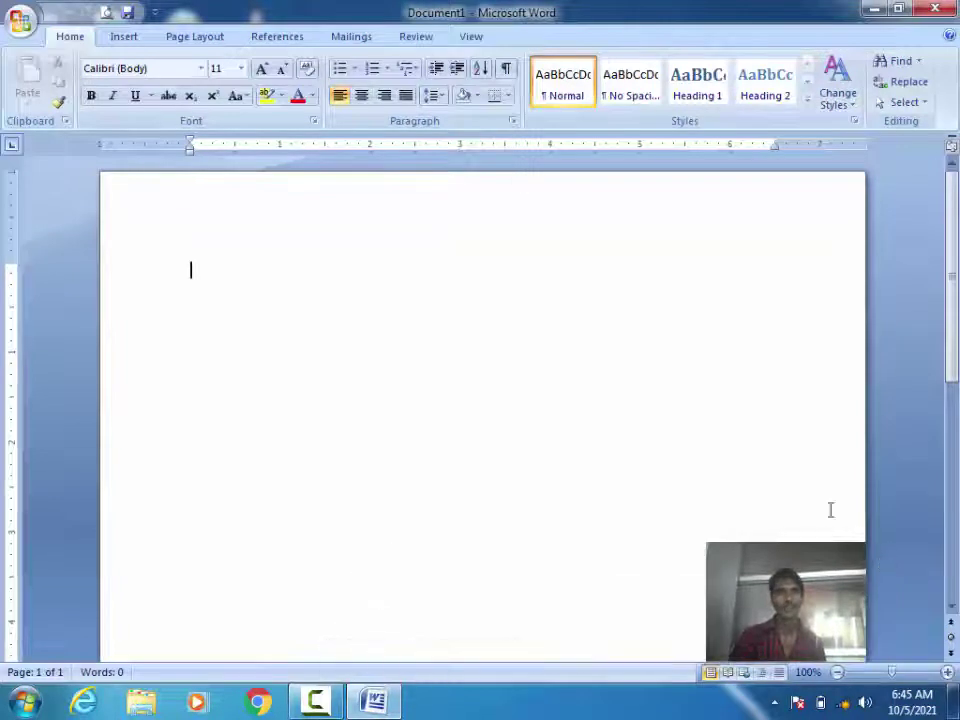
click(898, 10)
click(898, 130)
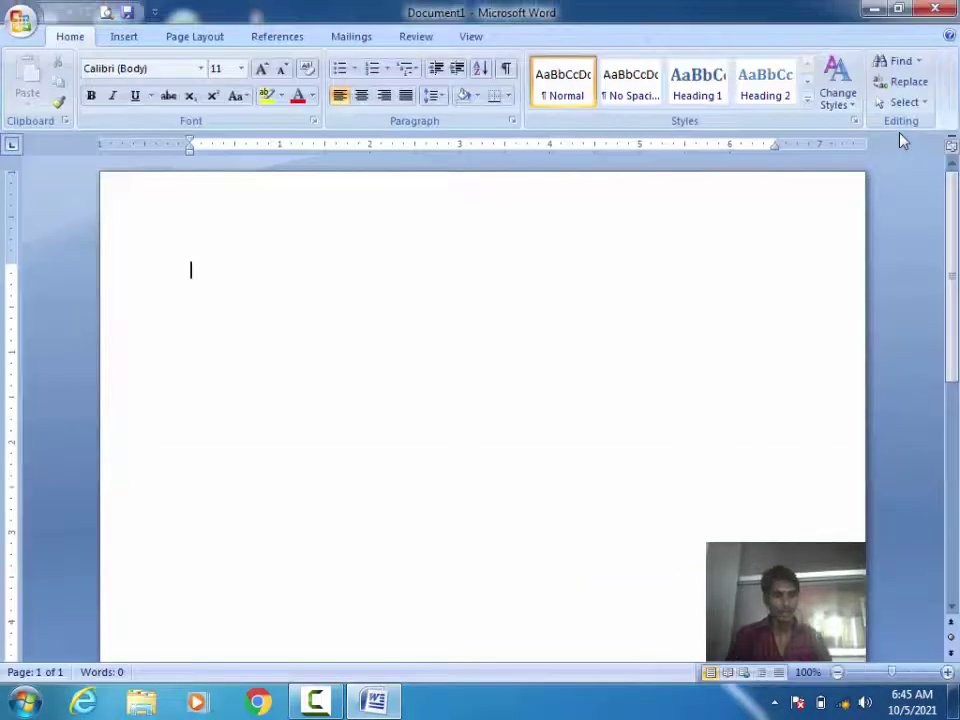
key(super+Down)
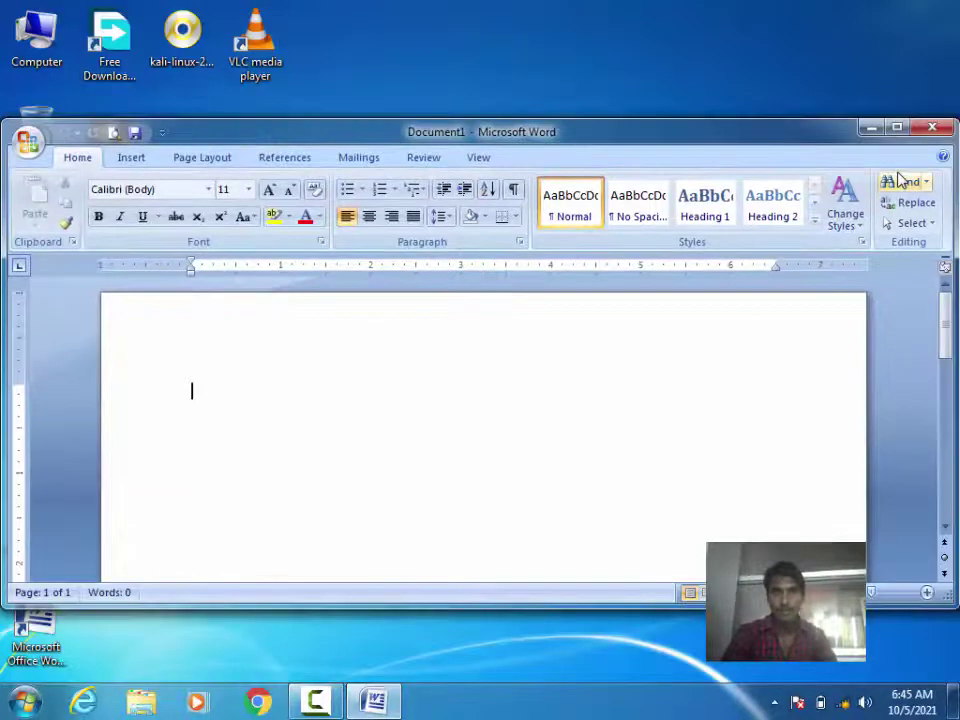
key(super+Up)
key(super+Down)
key(super+Up)
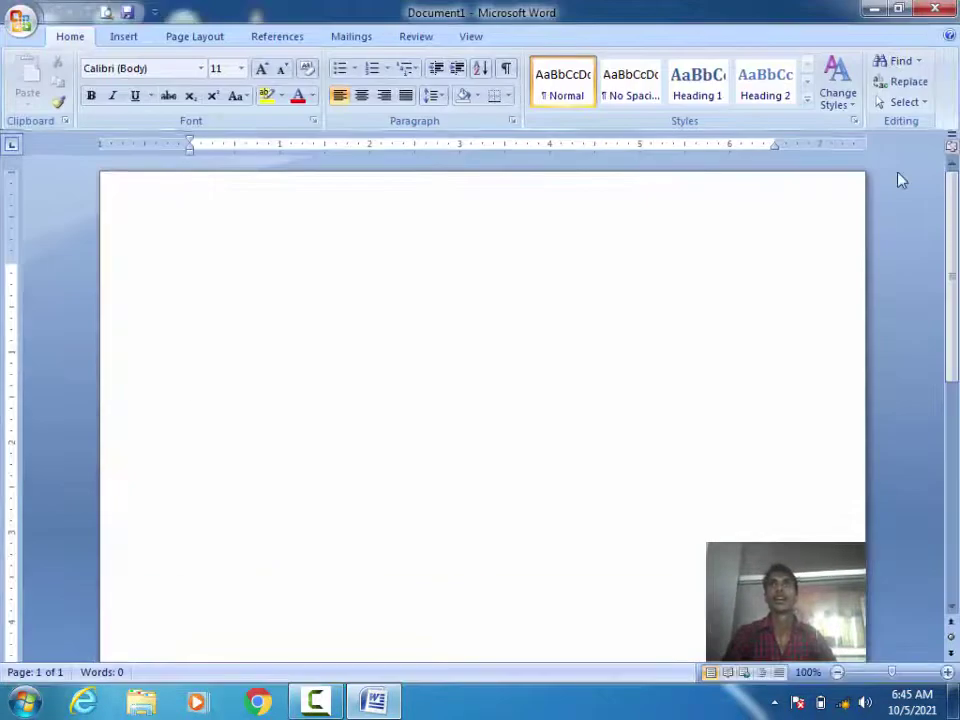
key(super+Down)
key(super+Up)
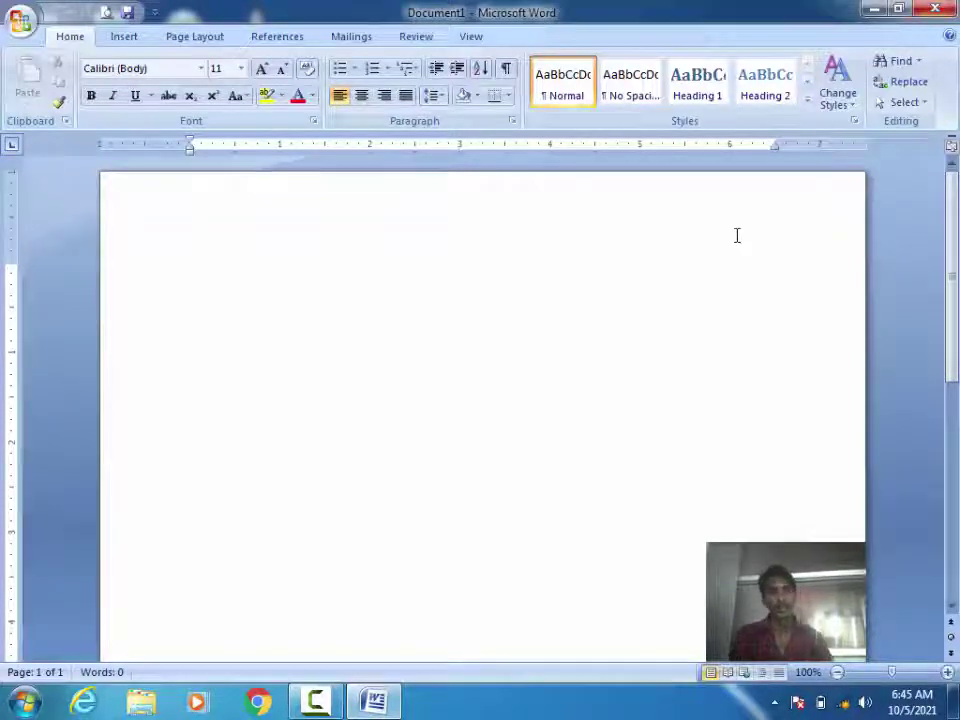
Step: Show and hide the KeyTips with Alt, close Word with Alt+F4, and relaunch it from the taskbar
key(alt)
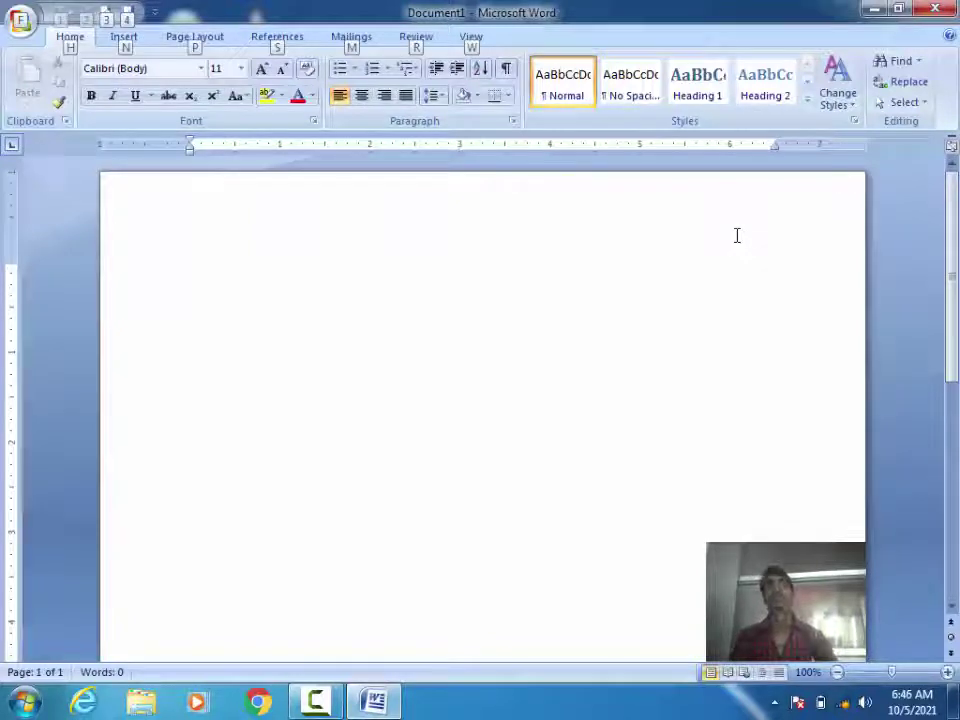
key(alt)
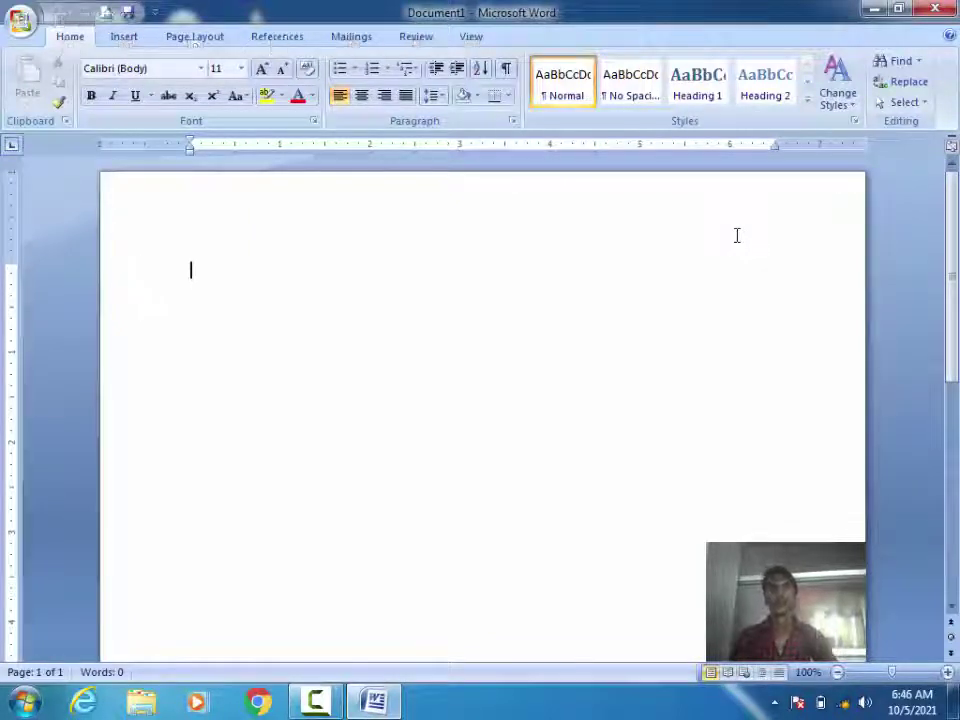
key(alt+F4)
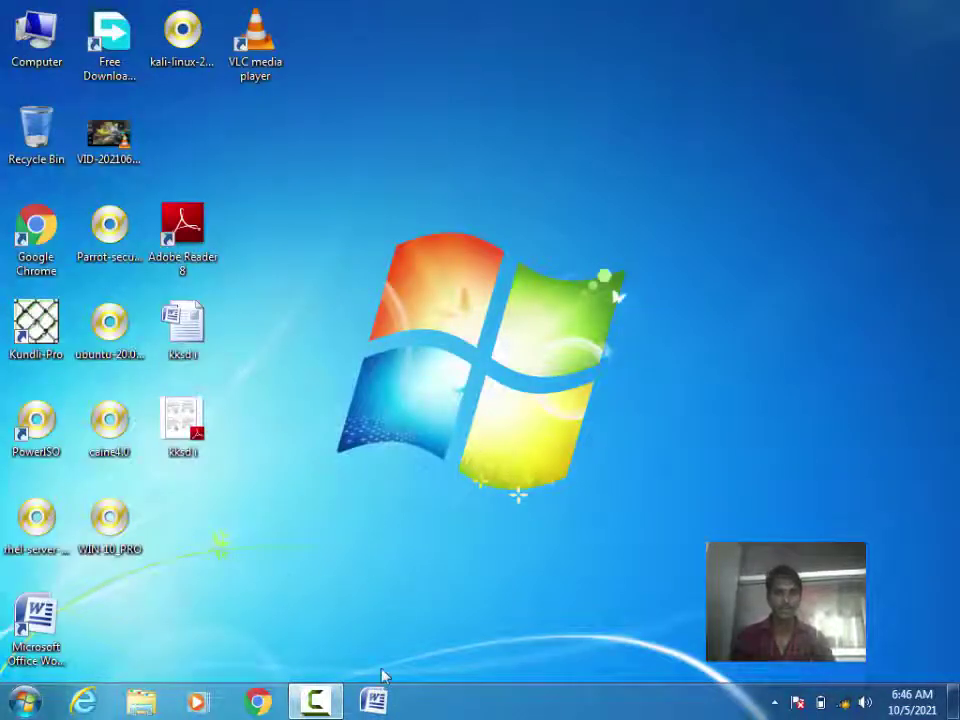
click(373, 700)
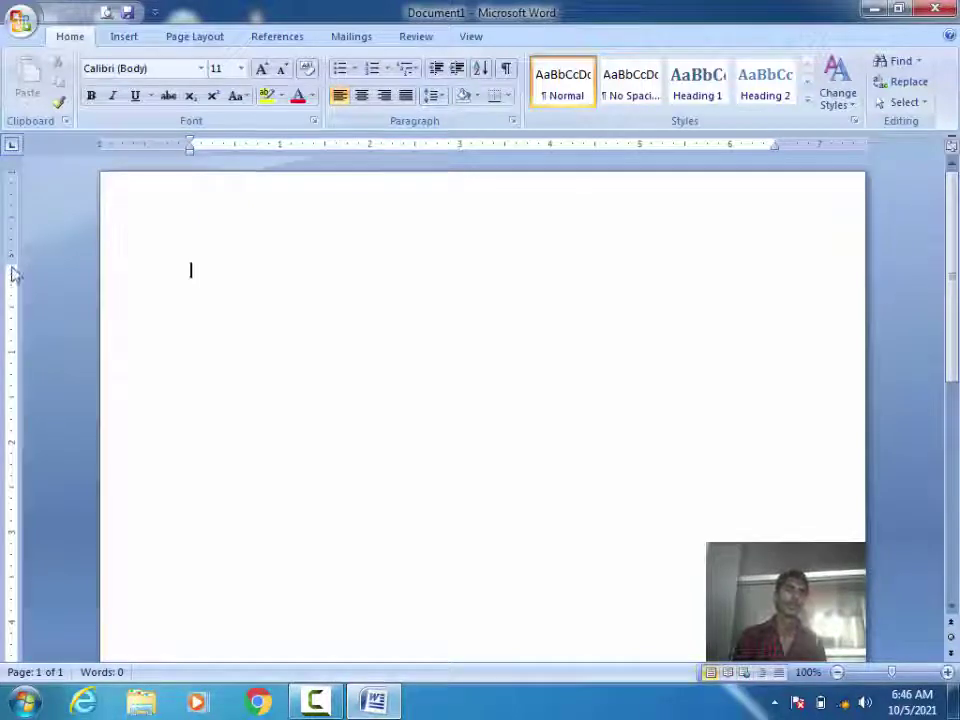
Step: Type sample text, drag the top margin up on the vertical ruler, then select all and delete the text
text(drjhbrsiijhbrisdh)
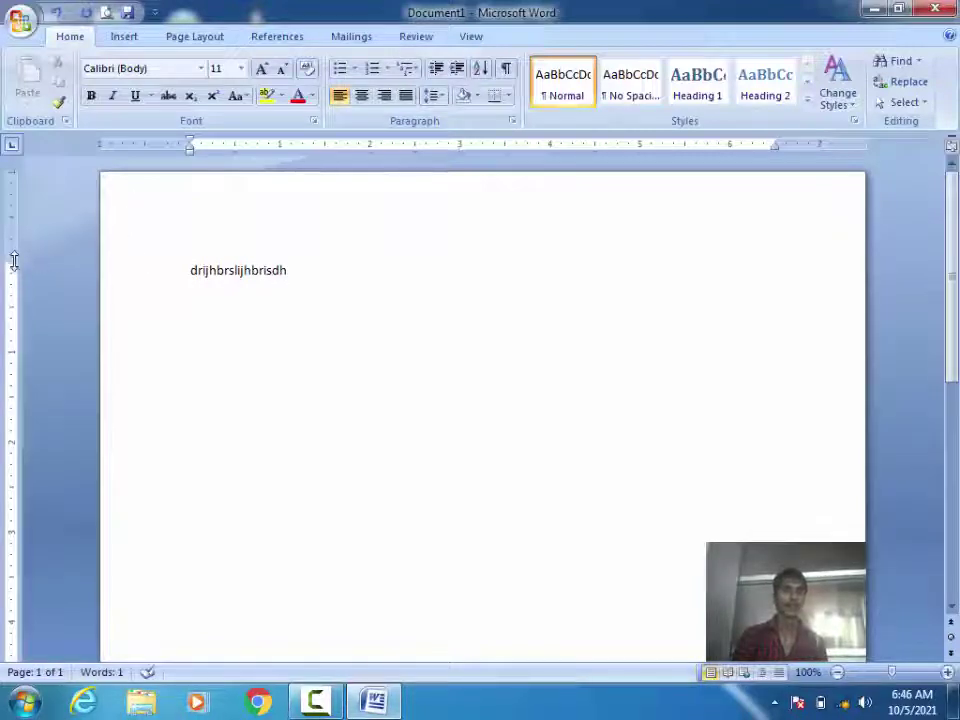
drag(14, 260, 14, 215)
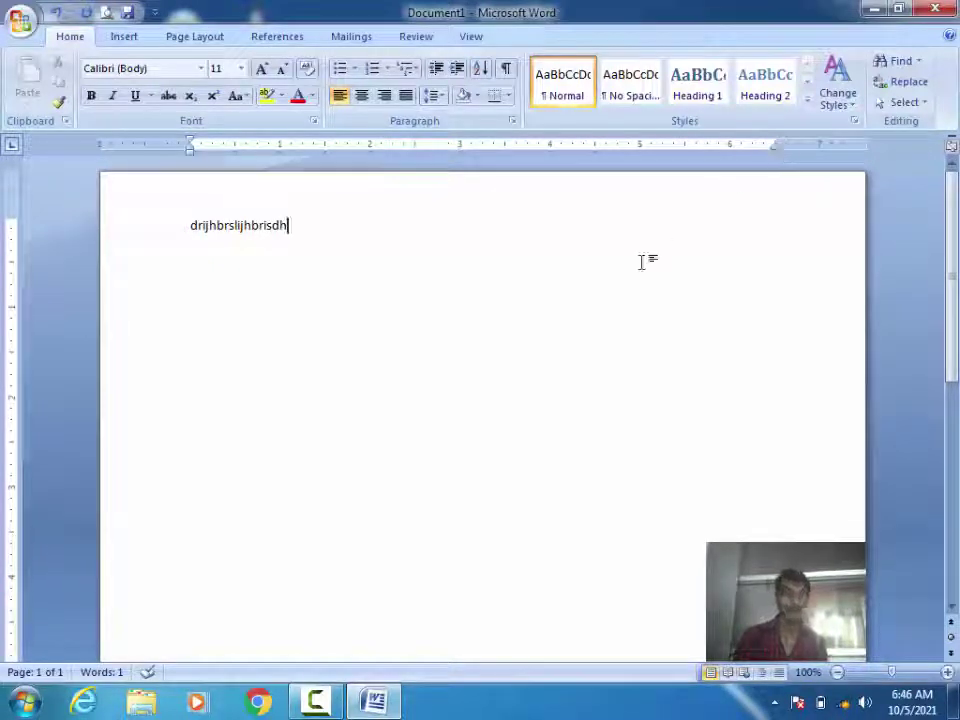
key(ctrl+a)
key(Delete)
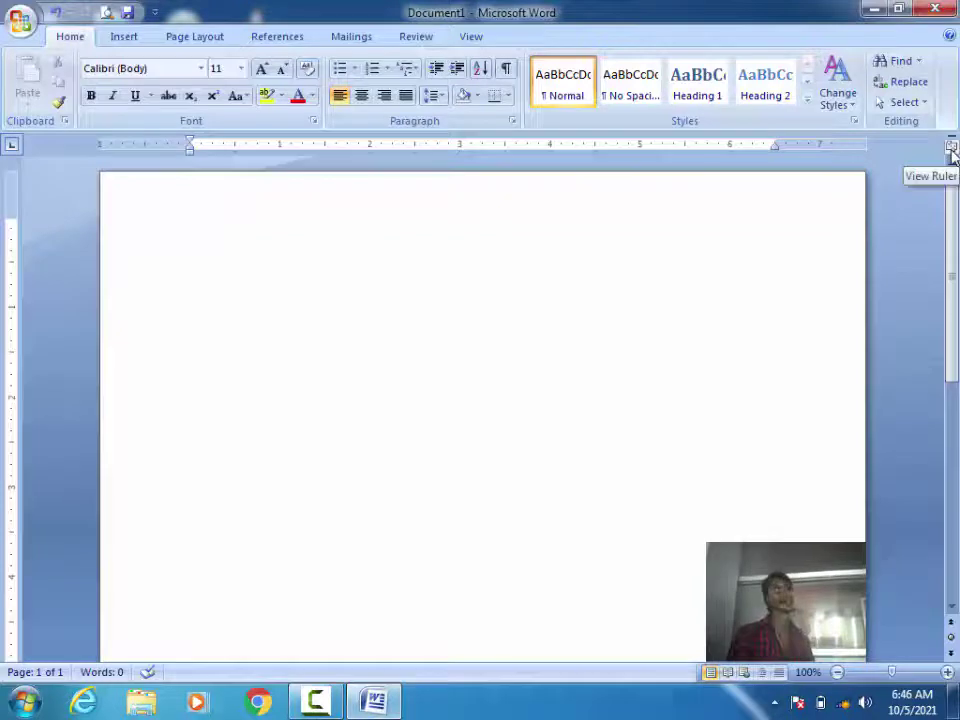
Step: Hide and show the rulers, including via the View tab's Ruler option, then open the Office menu
click(951, 148)
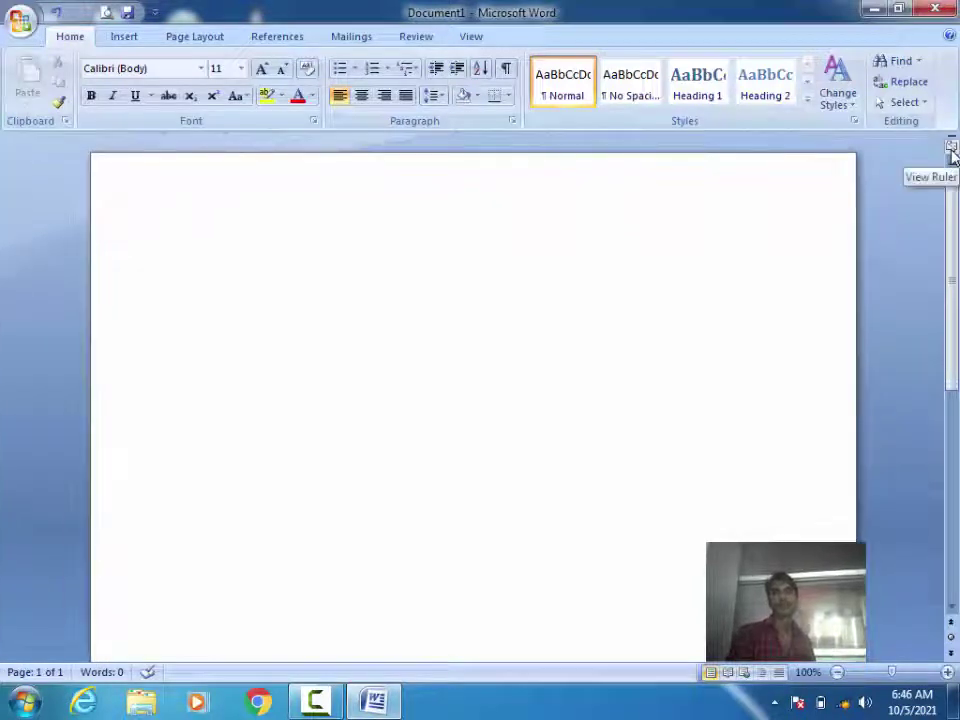
click(951, 150)
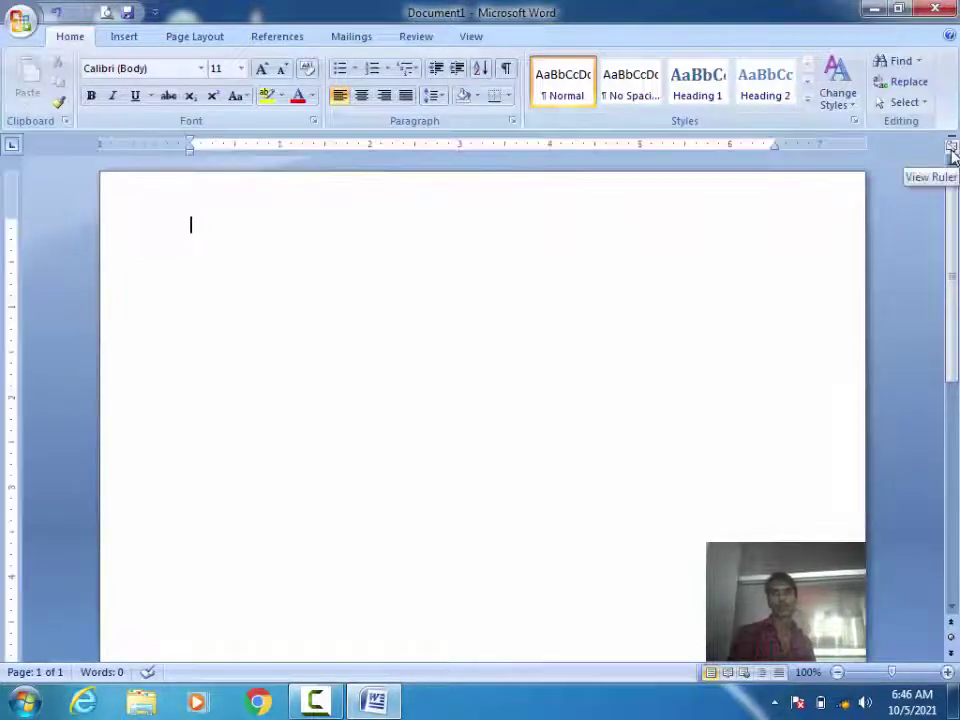
click(468, 38)
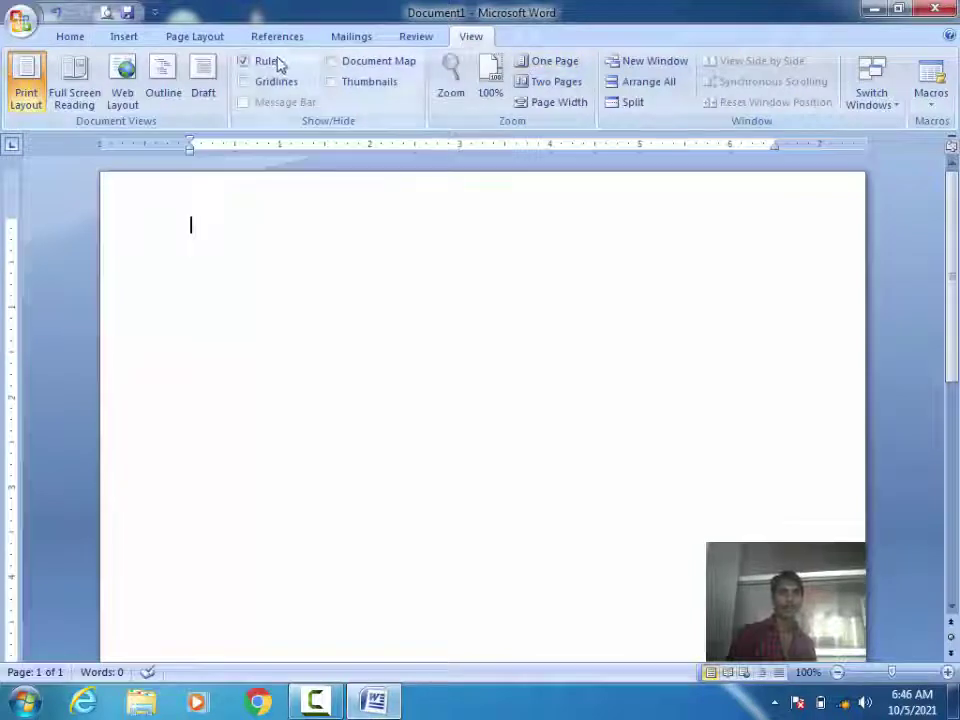
click(278, 62)
click(278, 62)
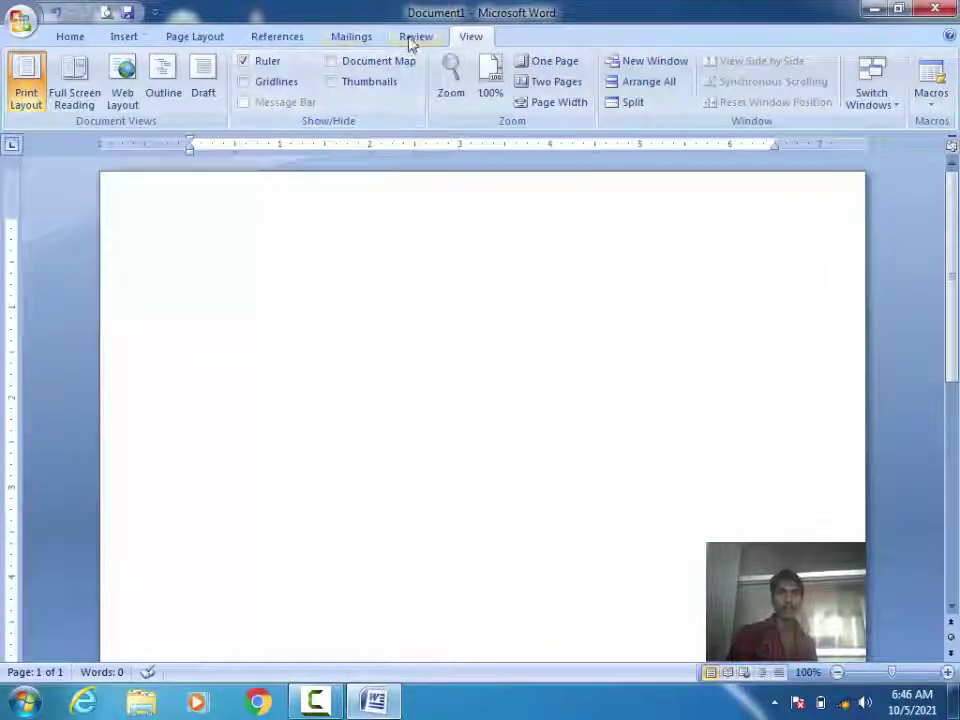
click(68, 38)
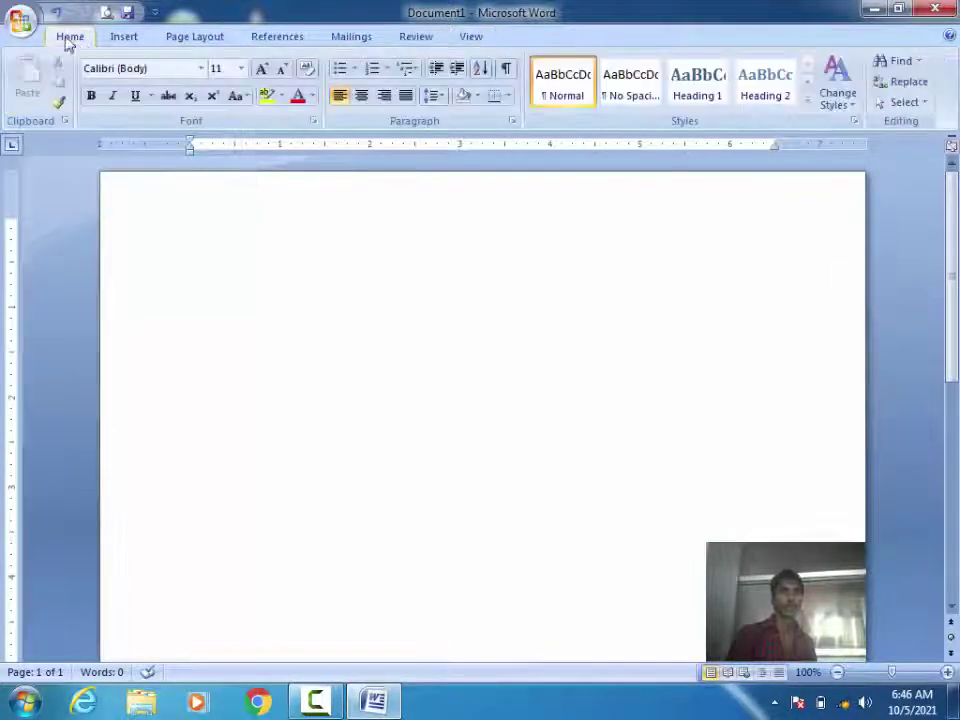
click(20, 18)
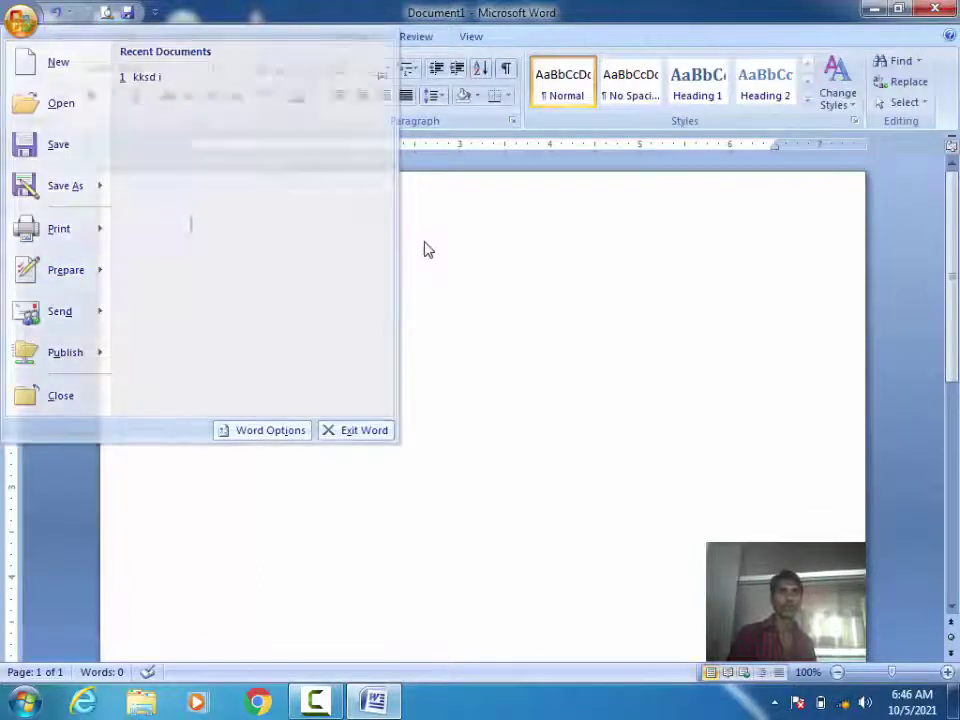
Step: Dismiss the Office menu and drag the vertical scrollbar down and back up the empty page
click(424, 249)
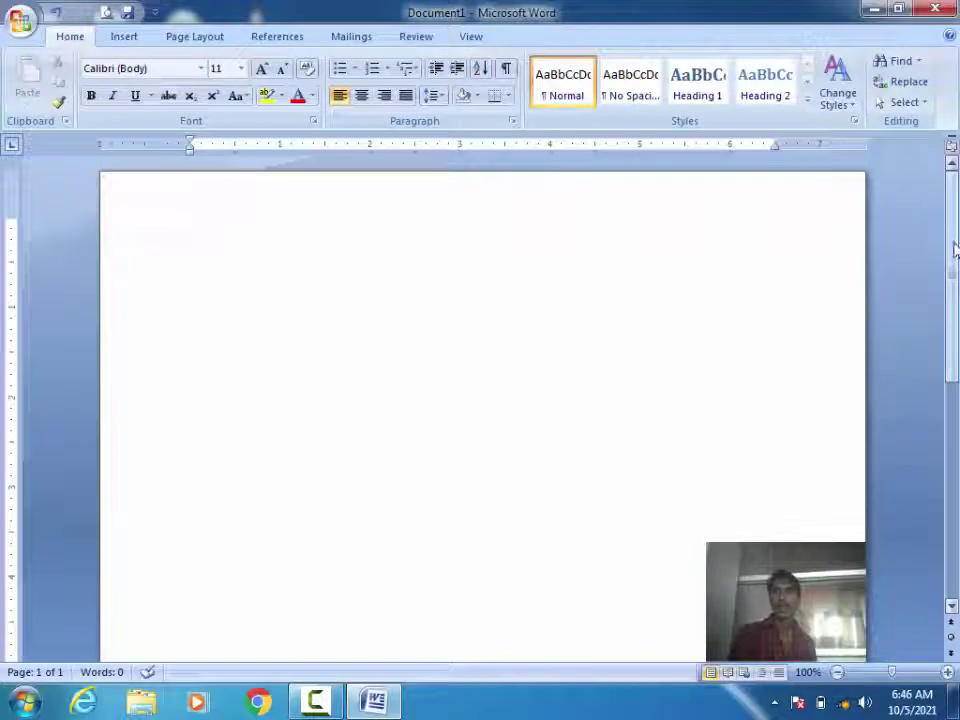
drag(955, 248, 955, 440)
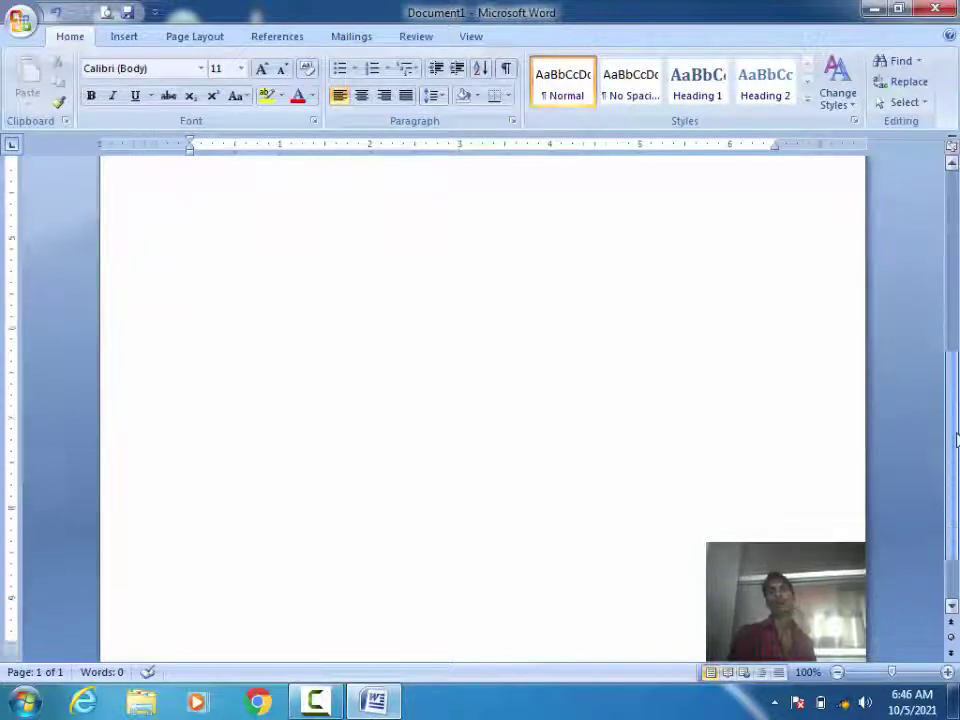
drag(955, 440, 955, 290)
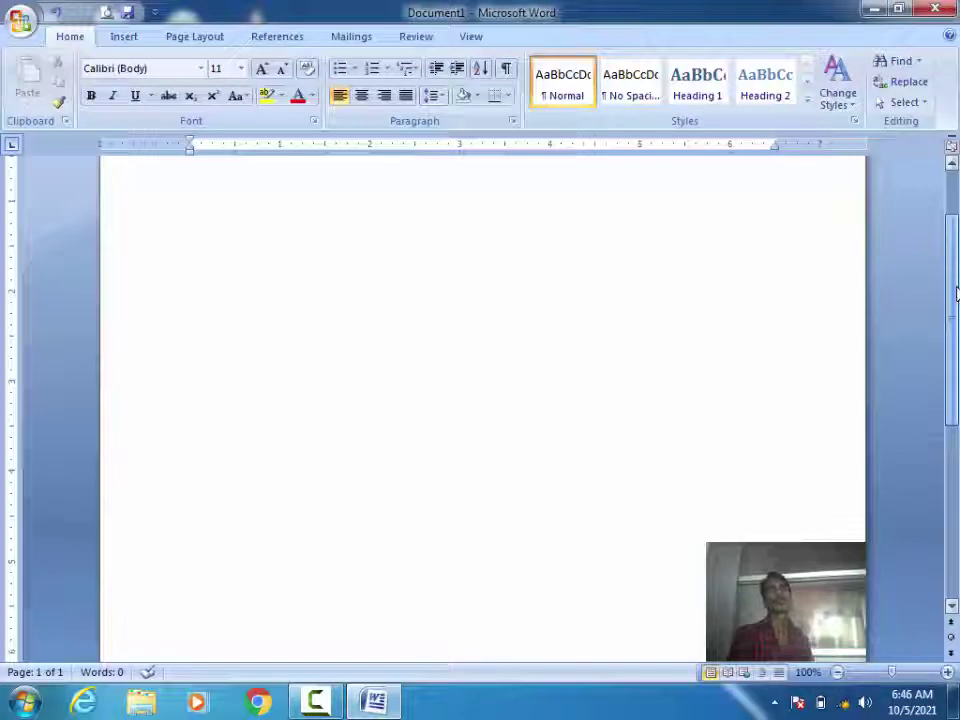
drag(956, 292, 956, 280)
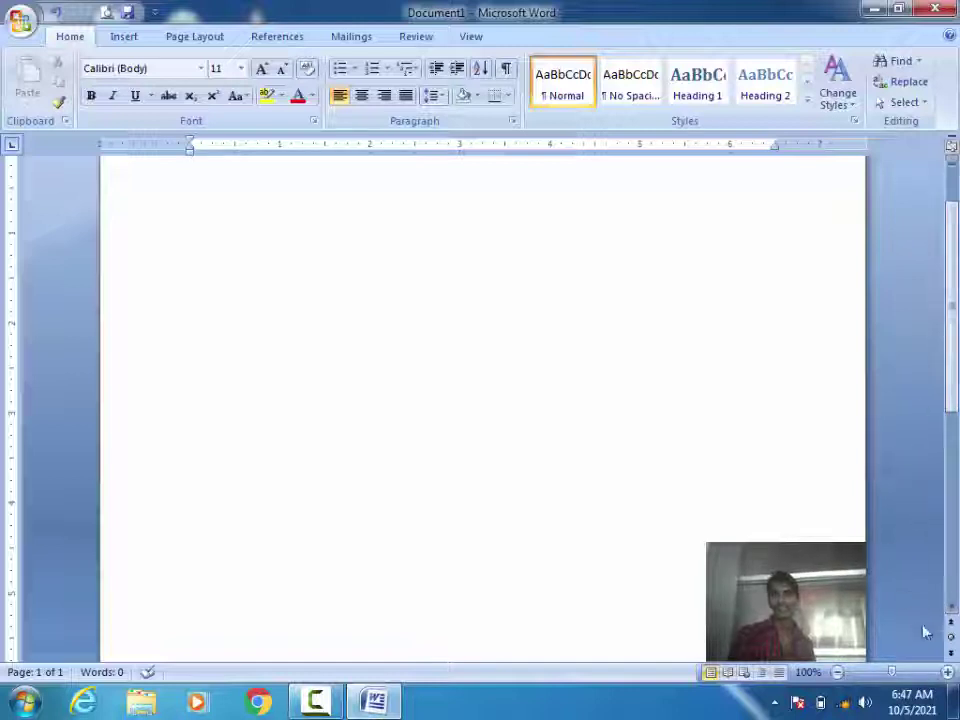
Step: Zoom the page in to 130% and drag the scrollbars to move around it
click(947, 672)
click(947, 672)
click(947, 672)
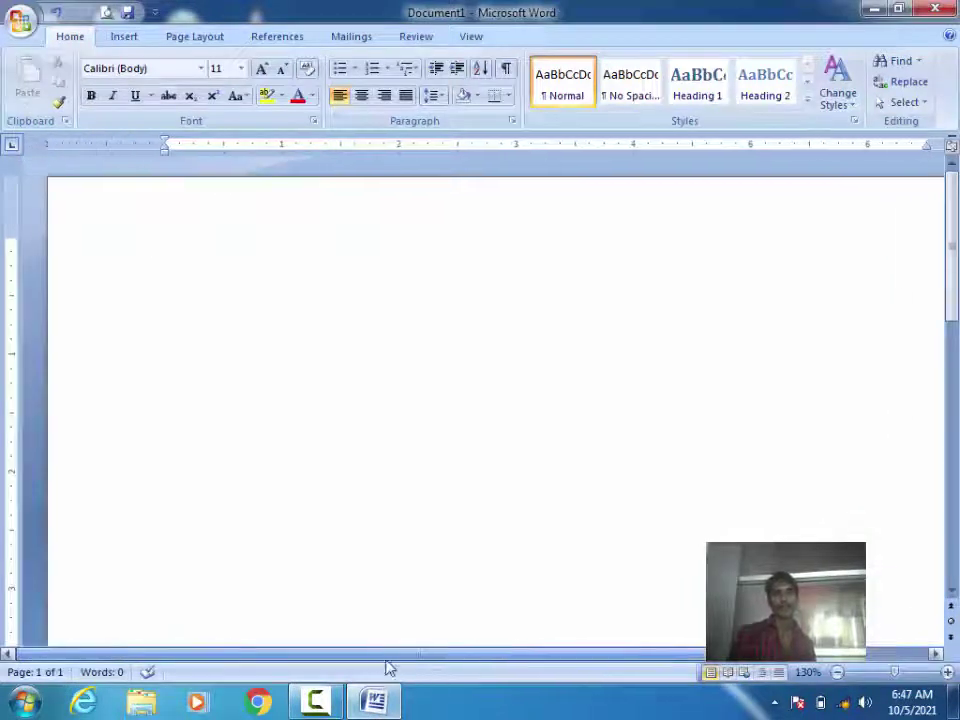
drag(598, 662, 670, 628)
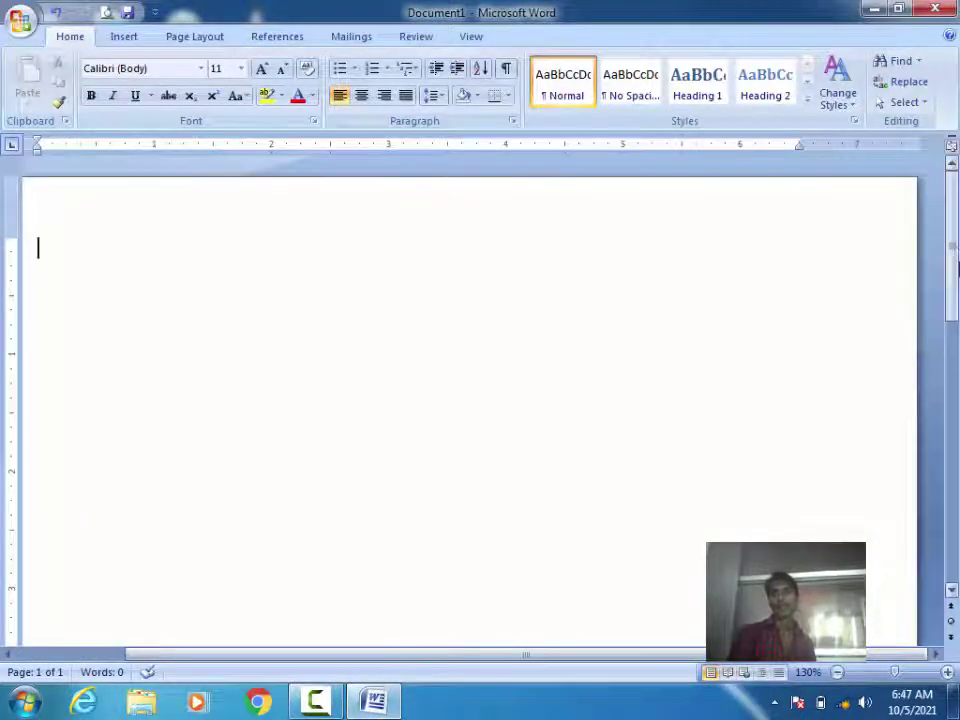
mouse_move(953, 250)
mouse_down()
mouse_move(955, 360)
mouse_move(955, 333)
mouse_up()
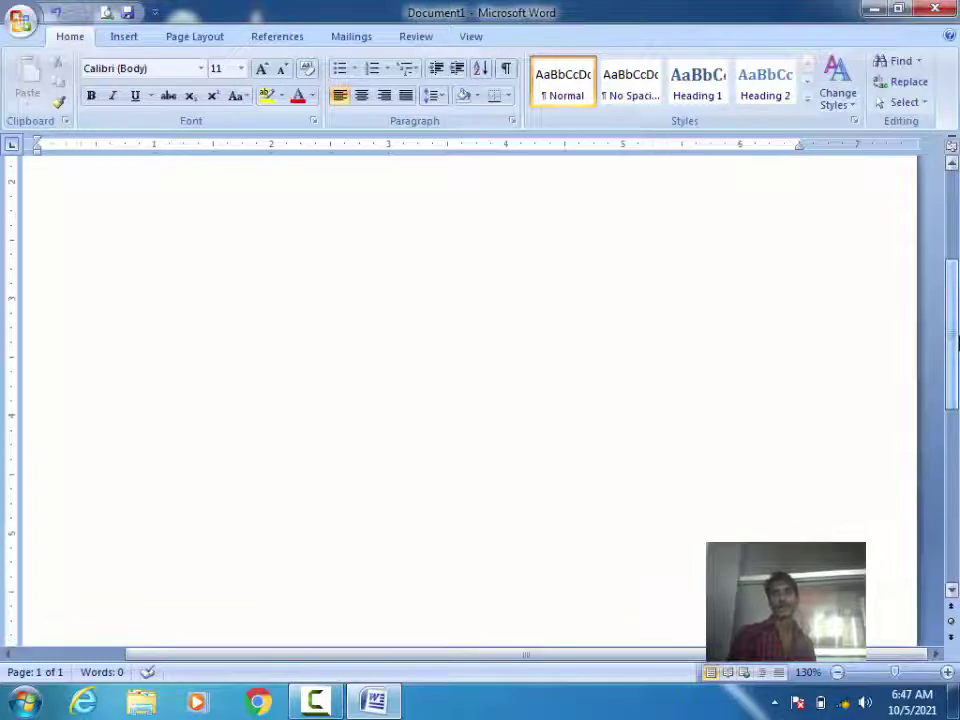
mouse_move(478, 655)
mouse_down()
mouse_move(92, 658)
mouse_move(343, 656)
mouse_up()
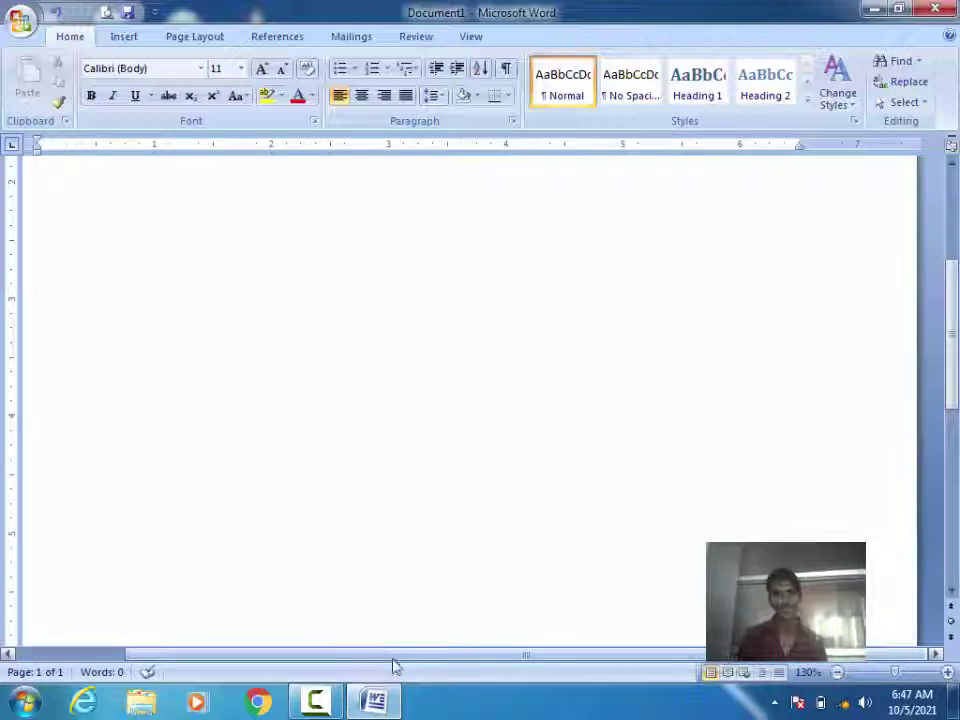
mouse_move(392, 664)
mouse_down()
mouse_move(231, 658)
mouse_move(407, 651)
mouse_up()
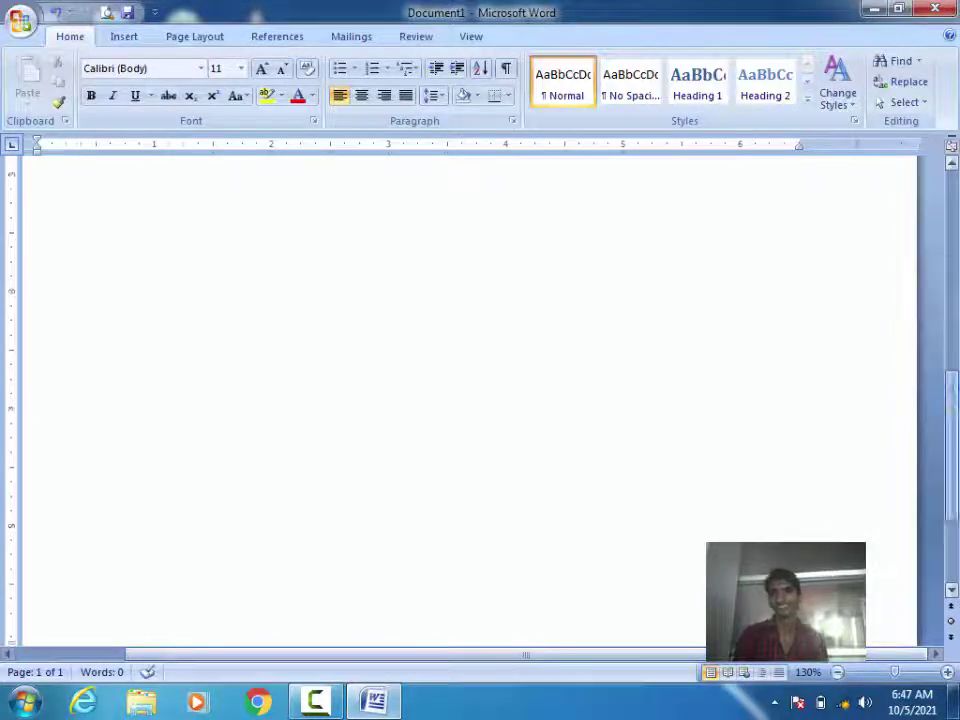
scroll(957, 383, up, 2)
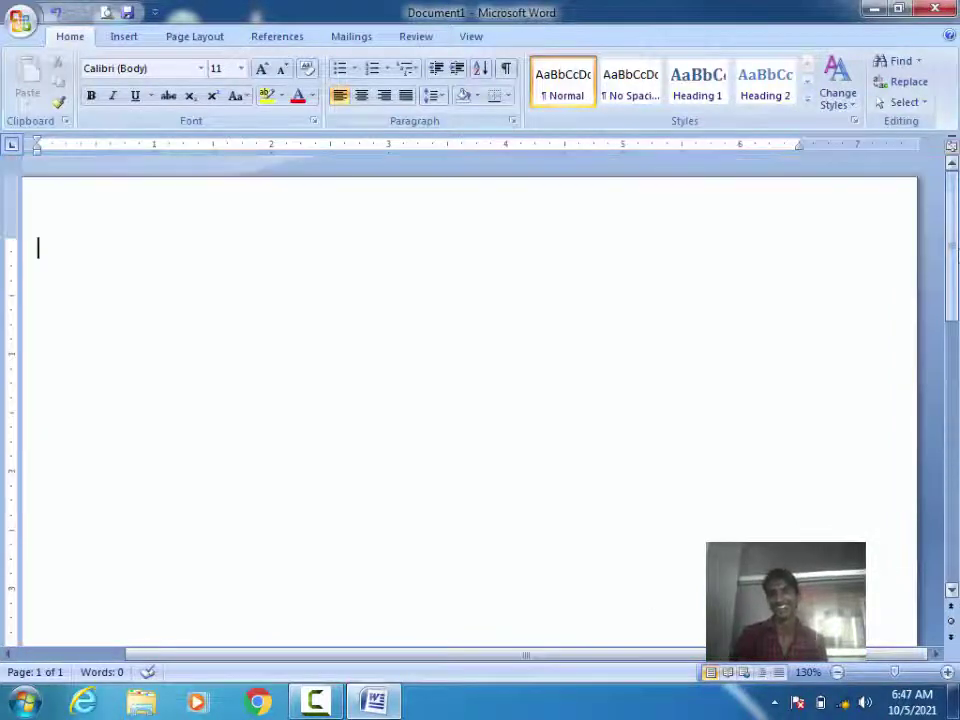
Step: Zoom back out to 110%, scroll through the page, and open the Select Browse Object menu
click(838, 672)
click(838, 672)
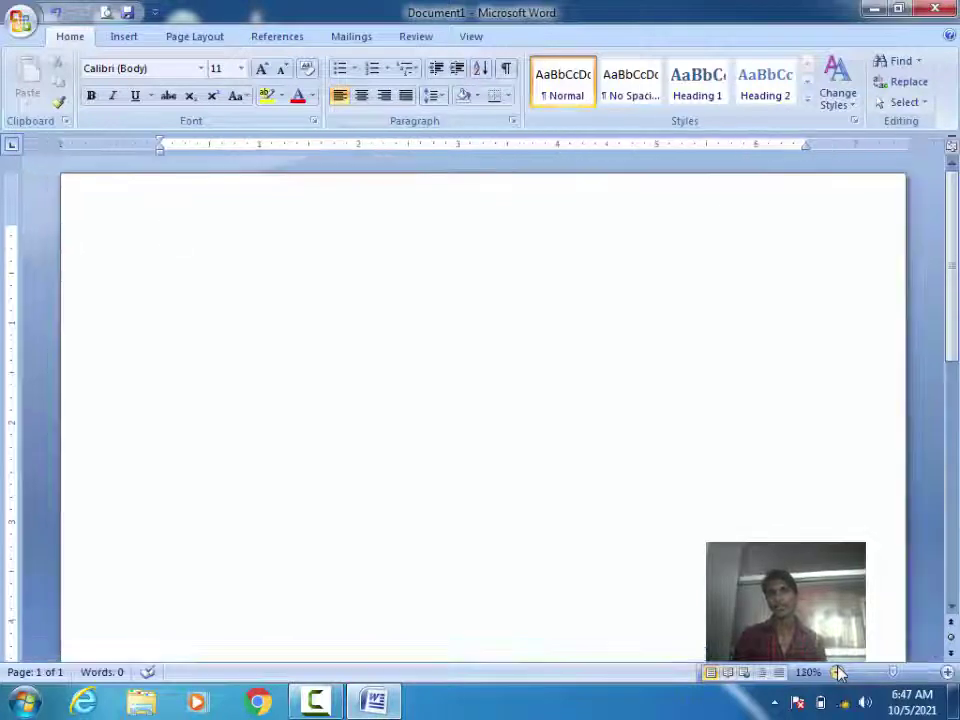
scroll(955, 465, down, 3)
drag(955, 465, 957, 305)
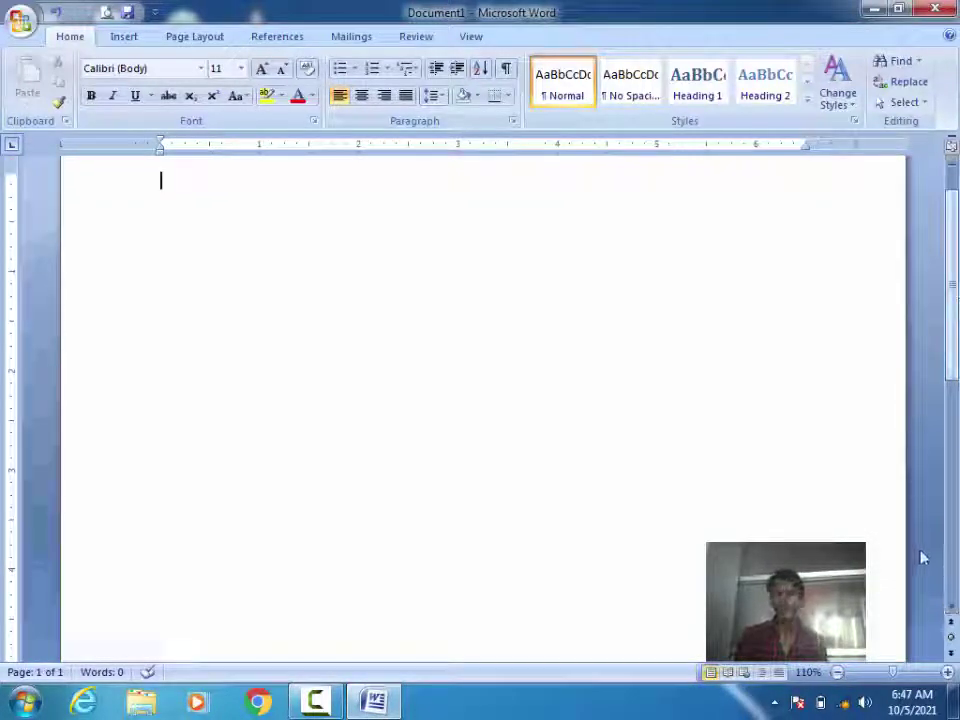
click(951, 607)
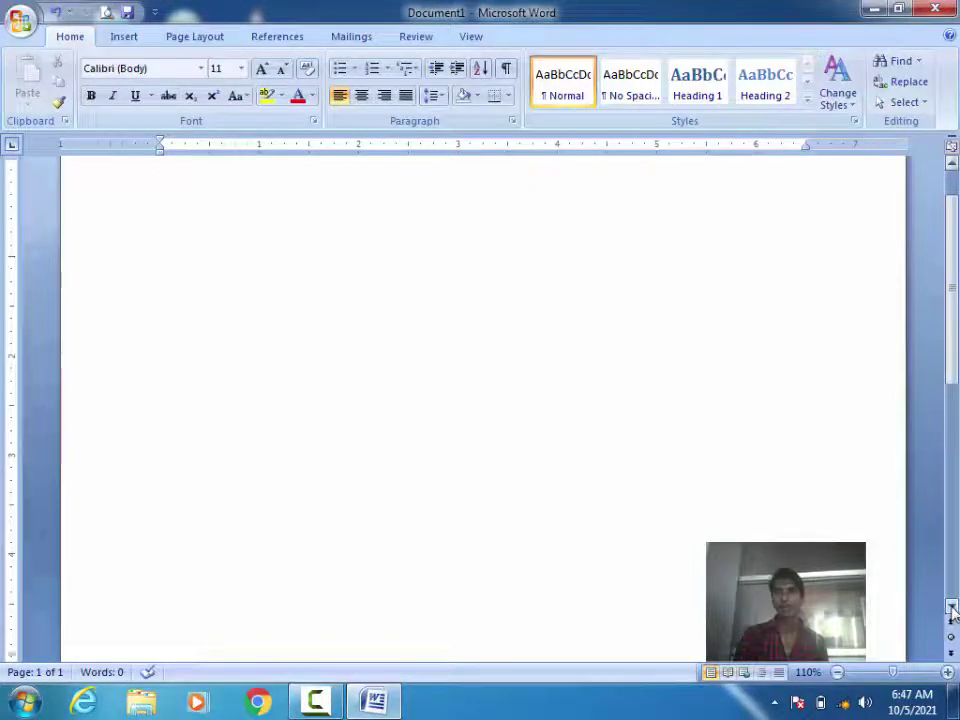
click(951, 610)
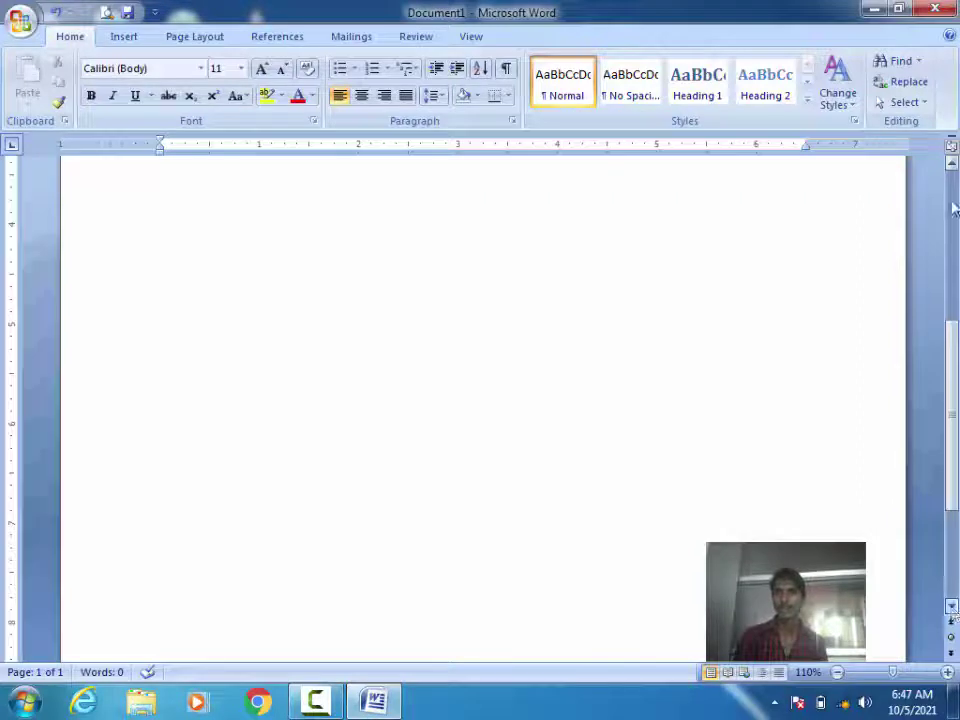
click(953, 165)
click(953, 165)
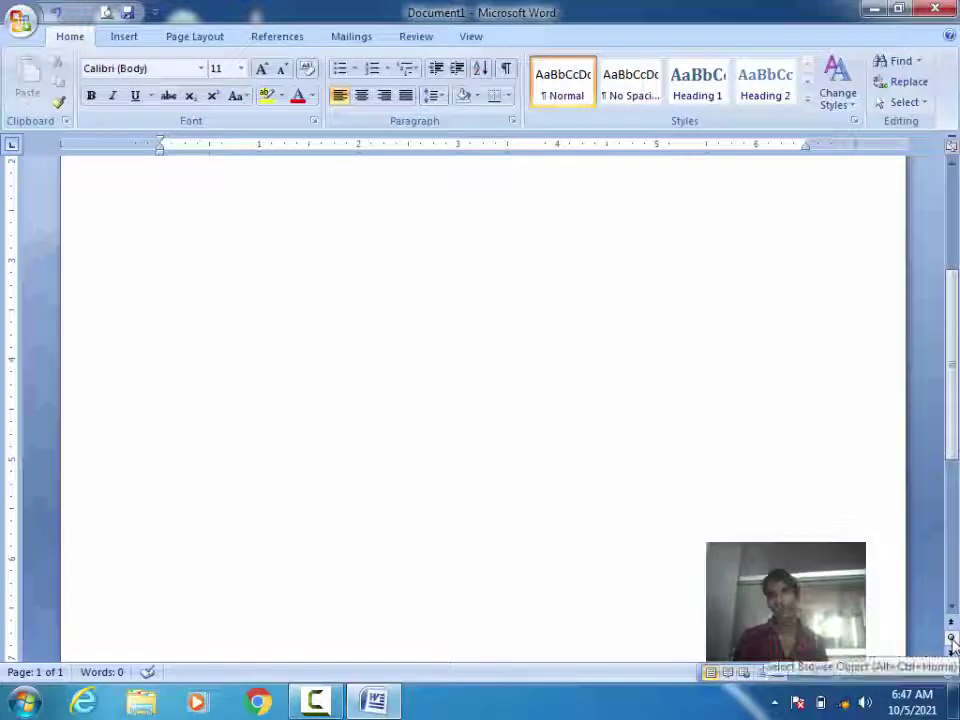
click(952, 641)
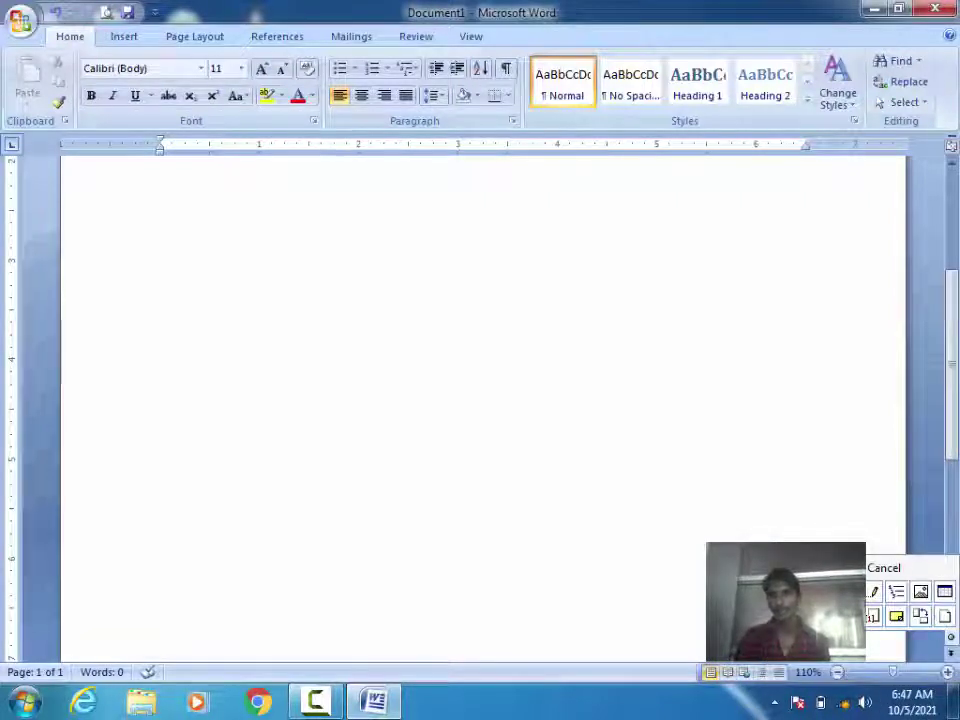
Step: Dismiss the Select Browse Object menu with Esc
key(Escape)
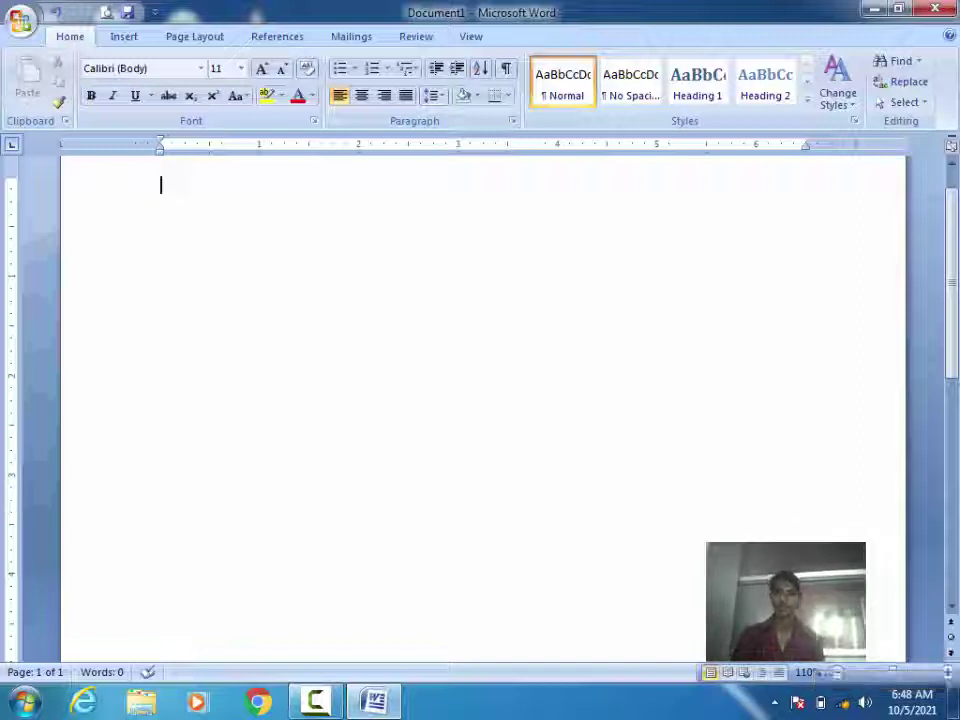
Step: Open and close Go To from the page counter, then add Ctrl+Enter page breaks for 11 pages
click(30, 675)
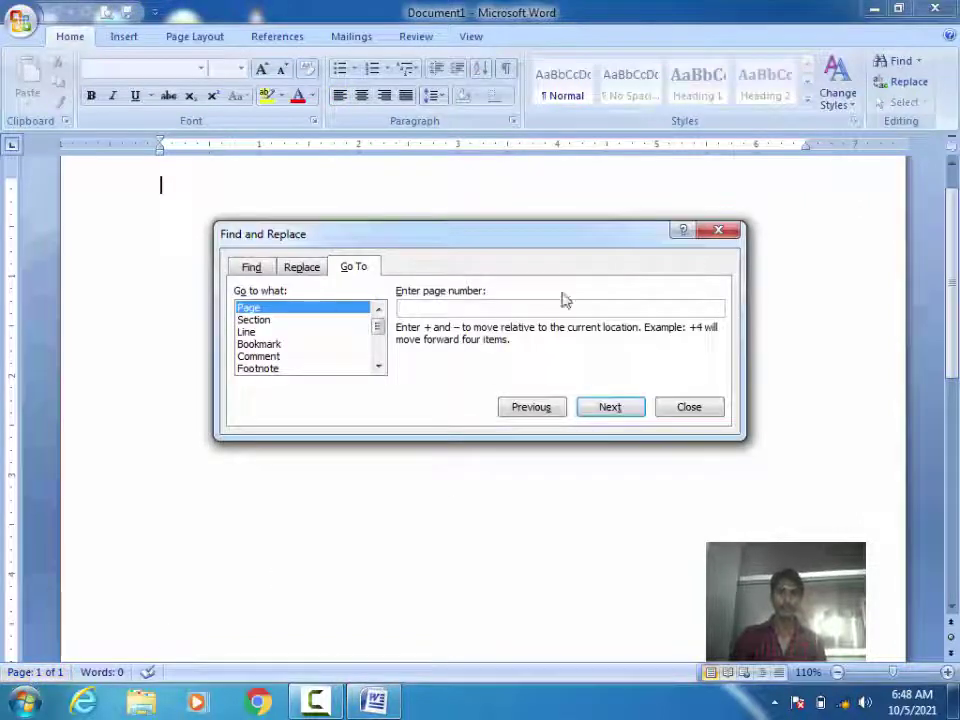
click(716, 231)
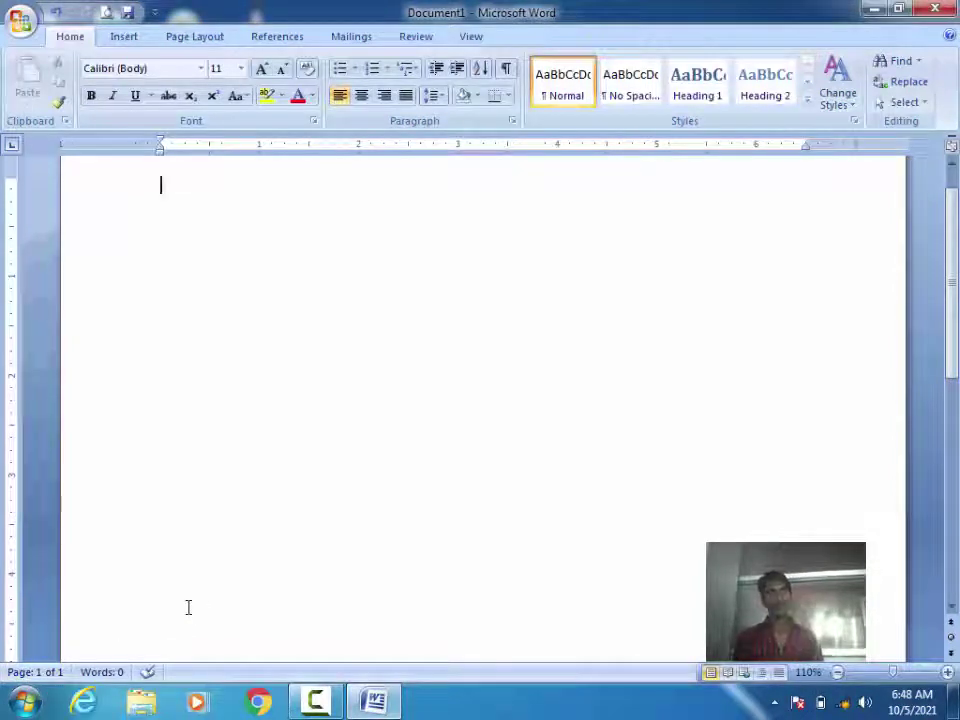
key(ctrl+Return)
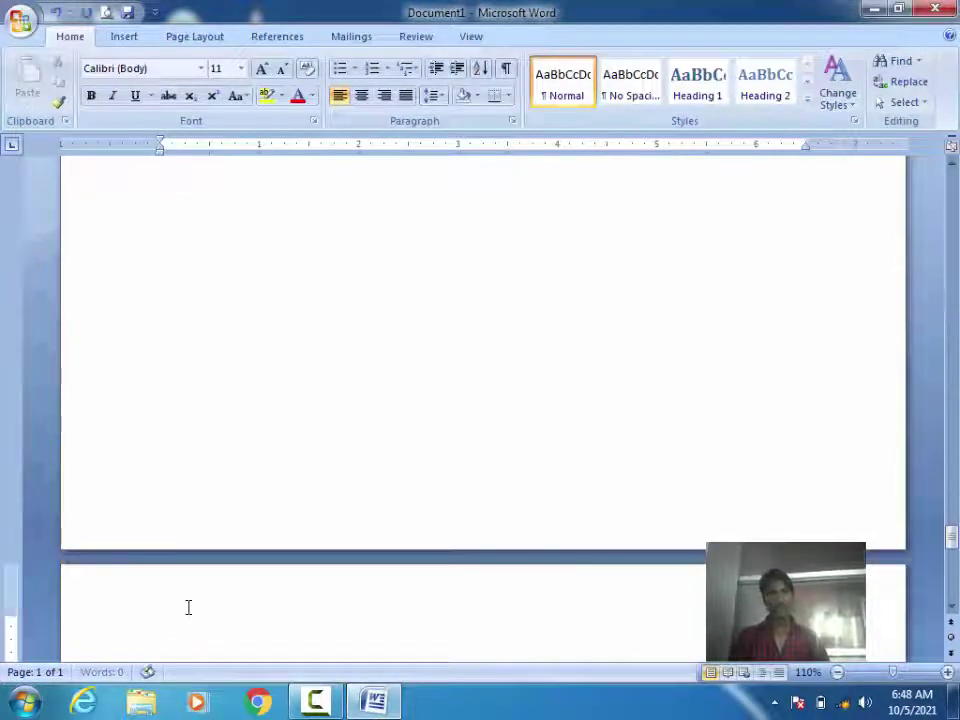
key(ctrl+Return)
key(ctrl+Return)
key(ctrl+Return)
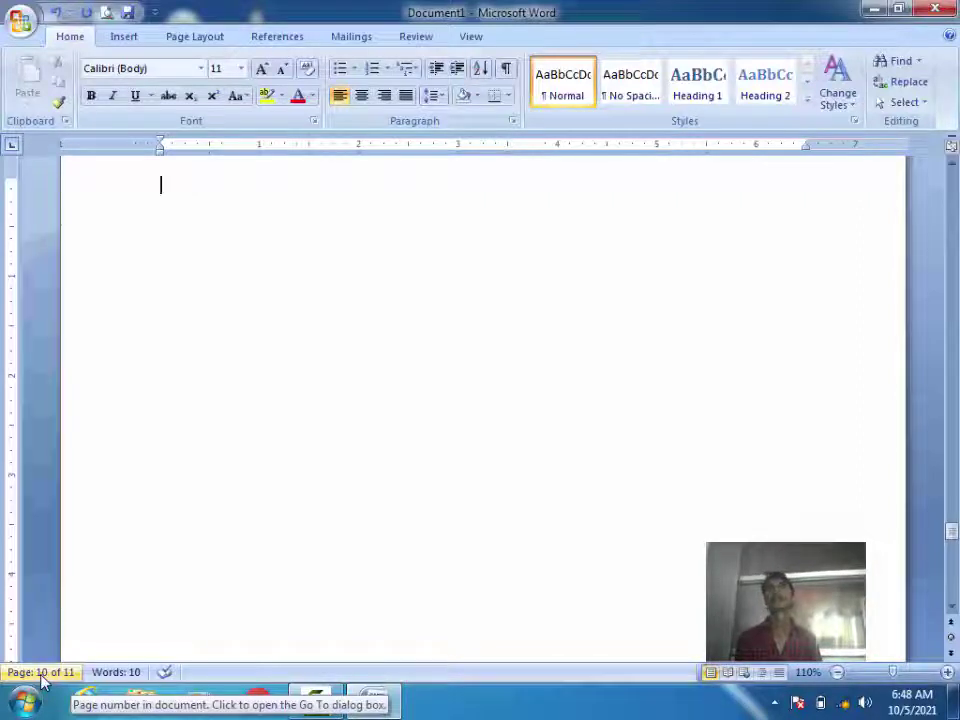
Step: Check Word Count, type some sample text, then select all and delete everything back to one blank page
click(114, 676)
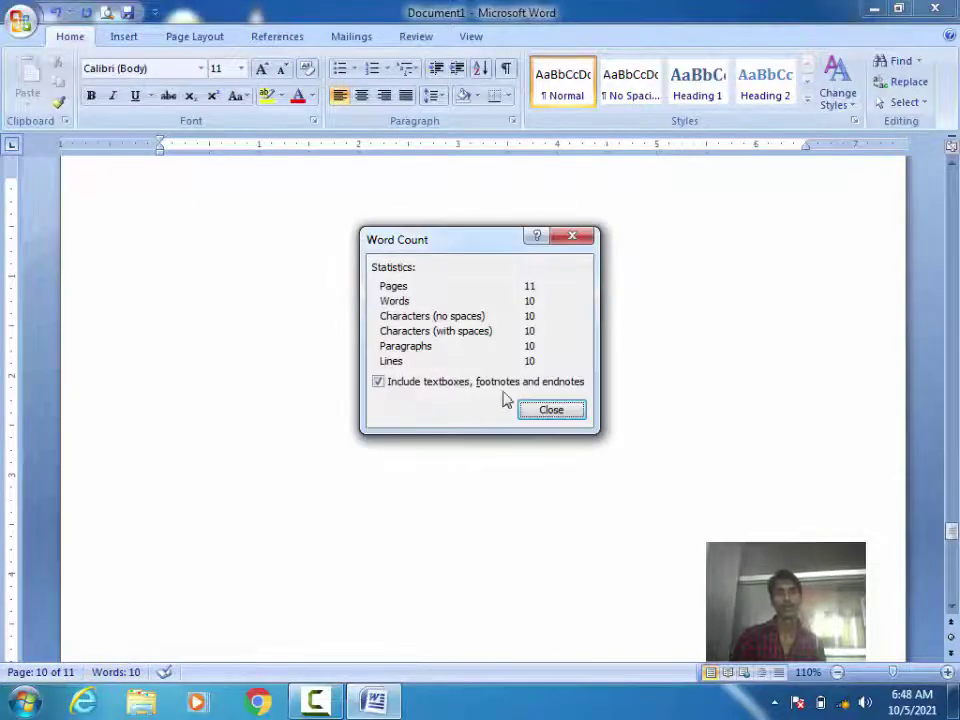
click(555, 409)
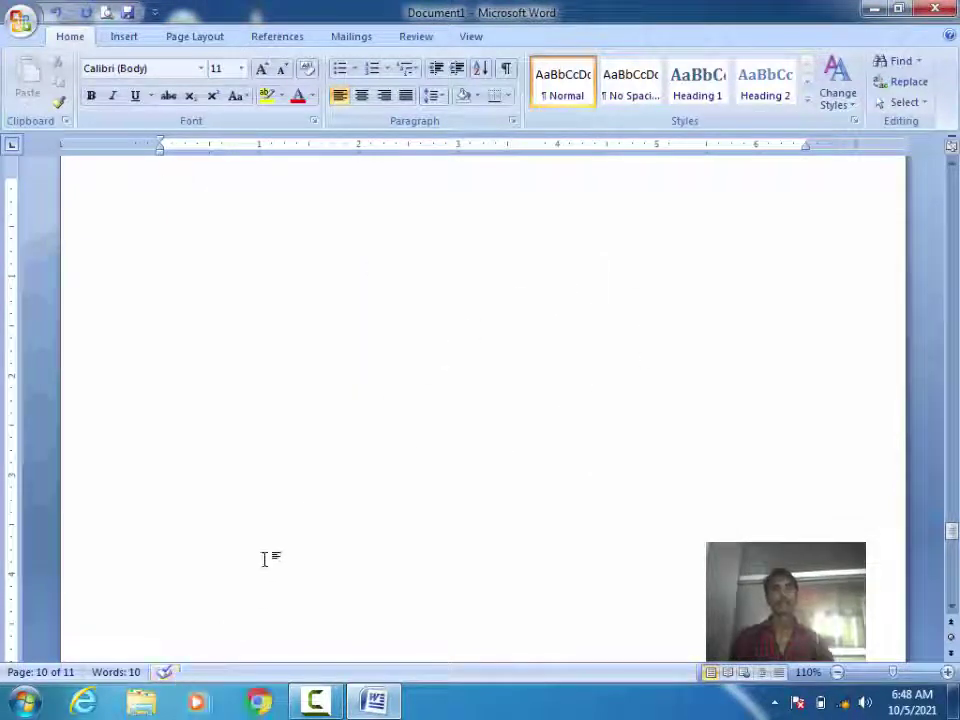
text(soigse)
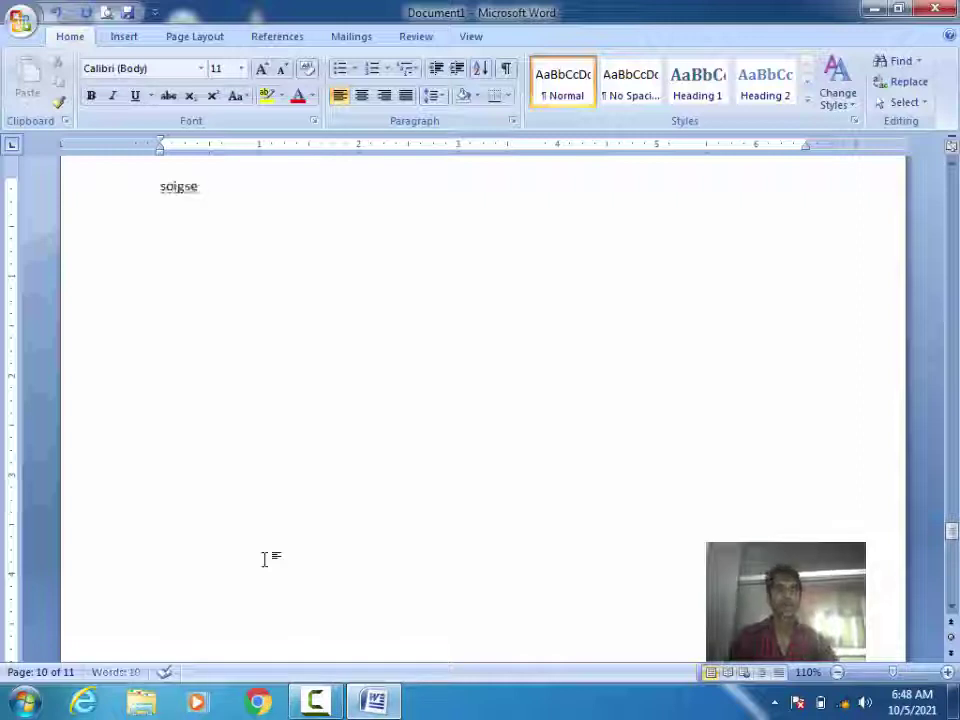
text(oig )
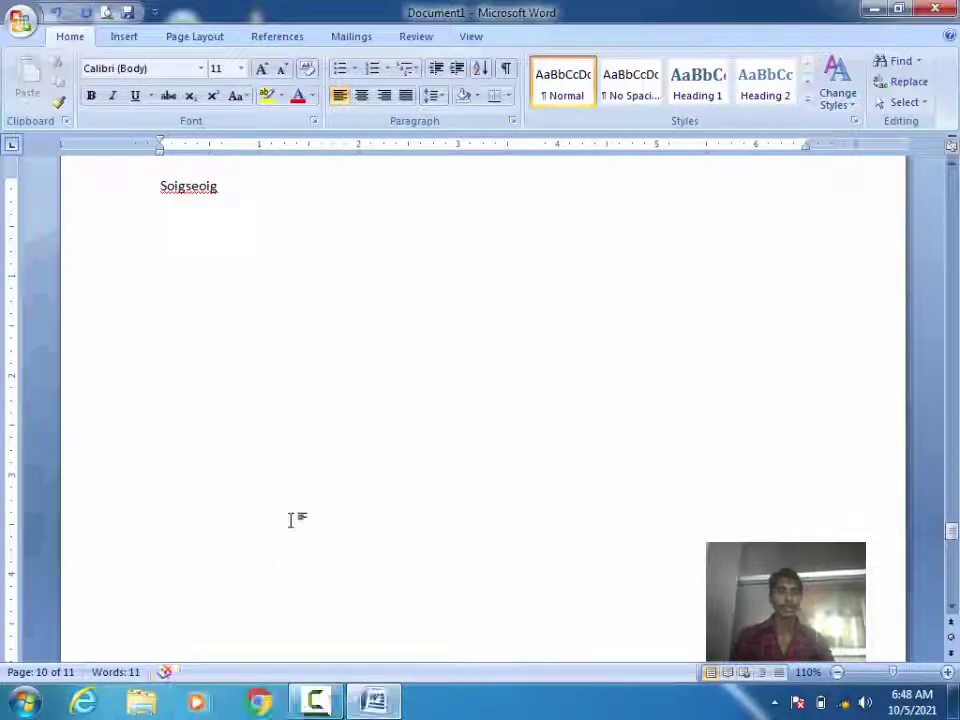
text(jpofgwejpofj)
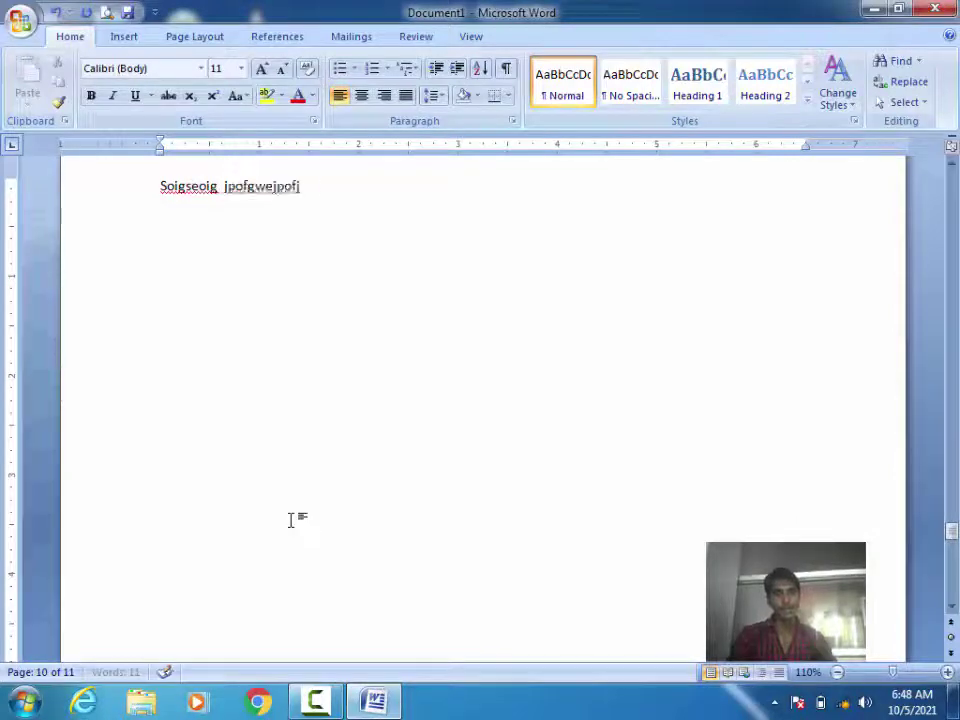
text(weopfjweopfjewpofmeofnwepofjwepofjwepof)
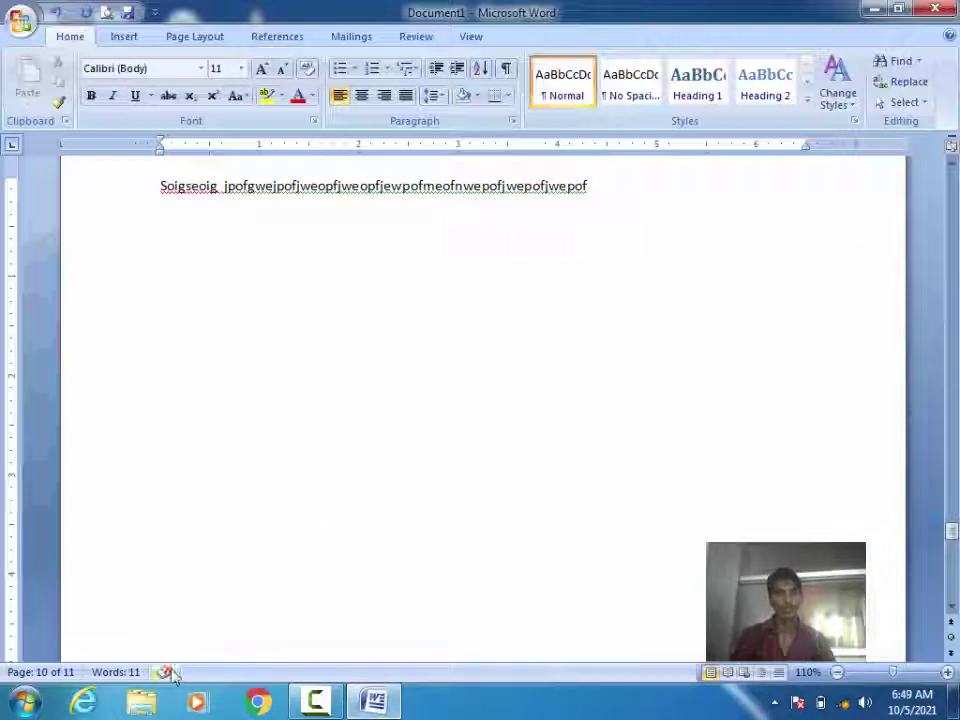
key(ctrl+a)
key(Delete)
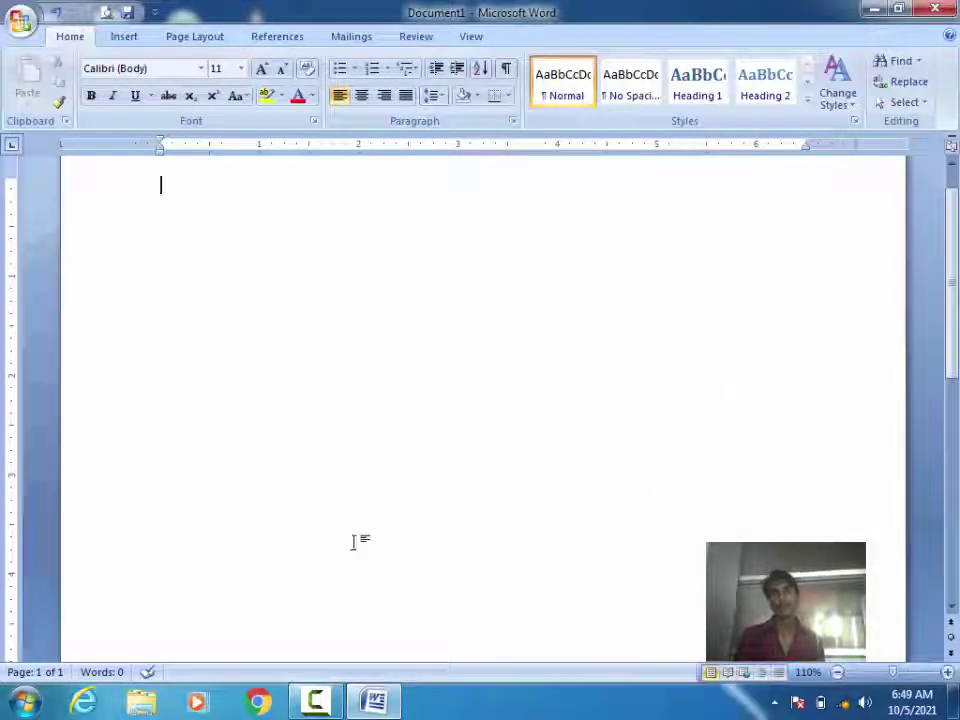
Step: Cycle through Full Screen Reading, Web Layout, Outline and Draft views, then return to Print Layout at 100% zoom
click(728, 674)
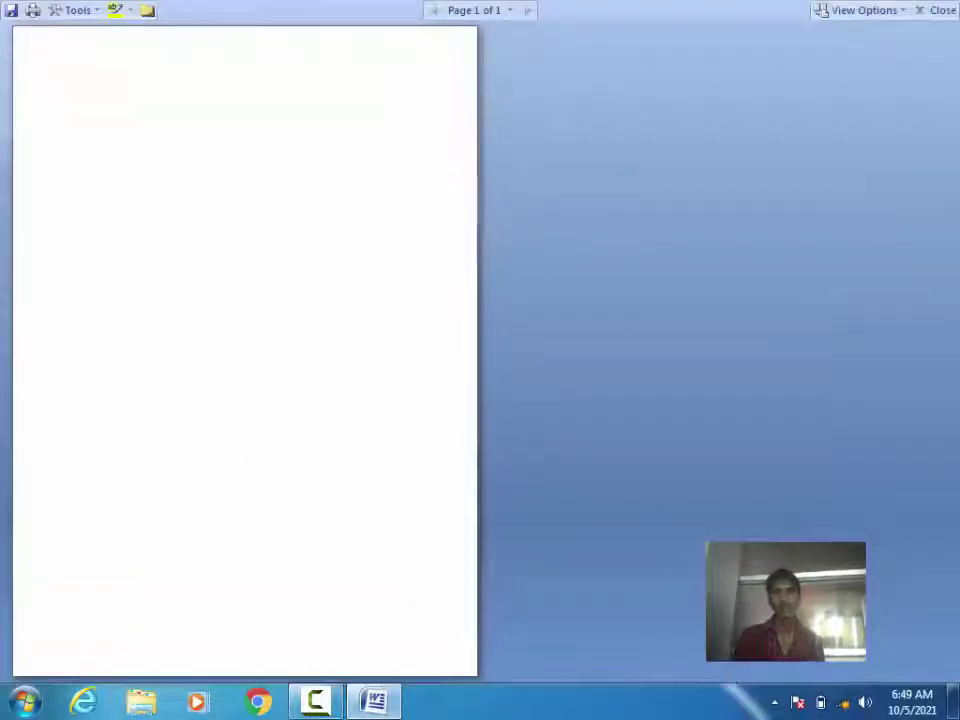
click(936, 10)
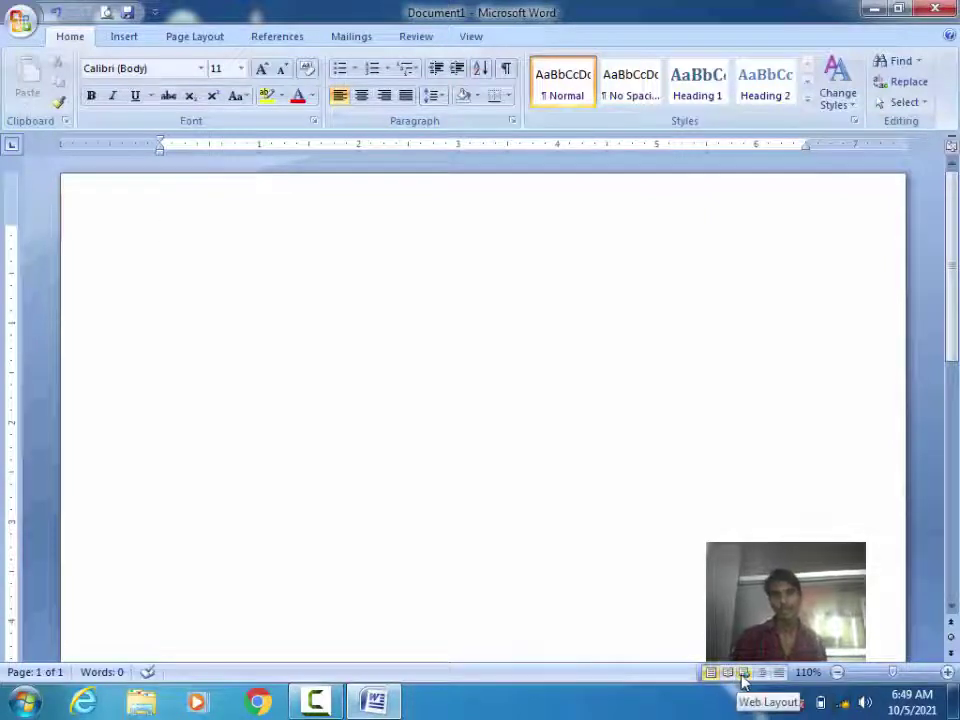
click(743, 673)
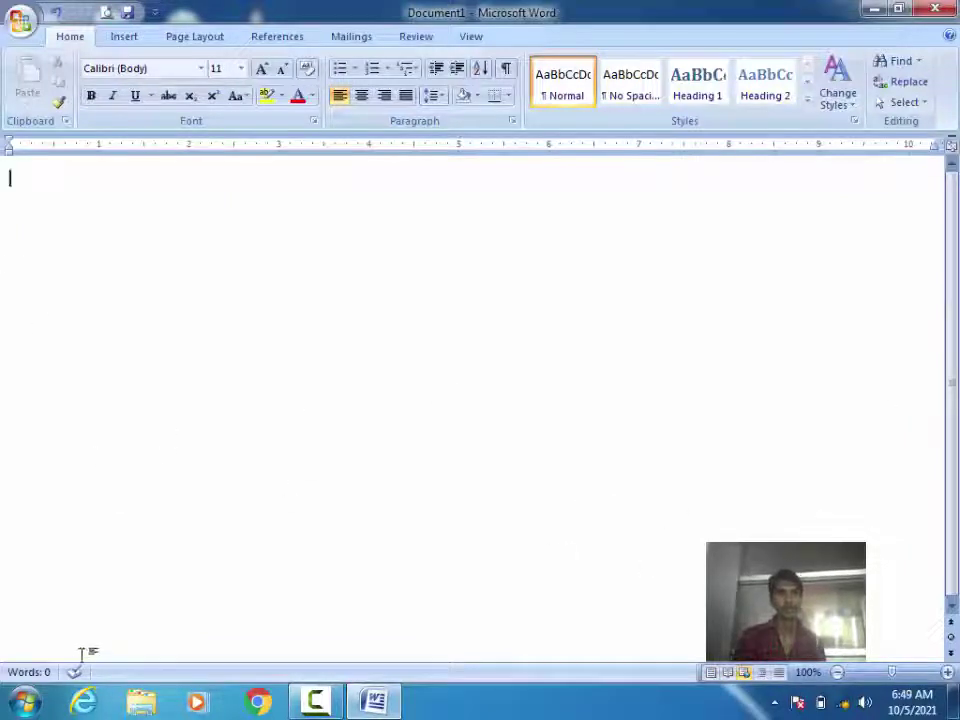
click(762, 677)
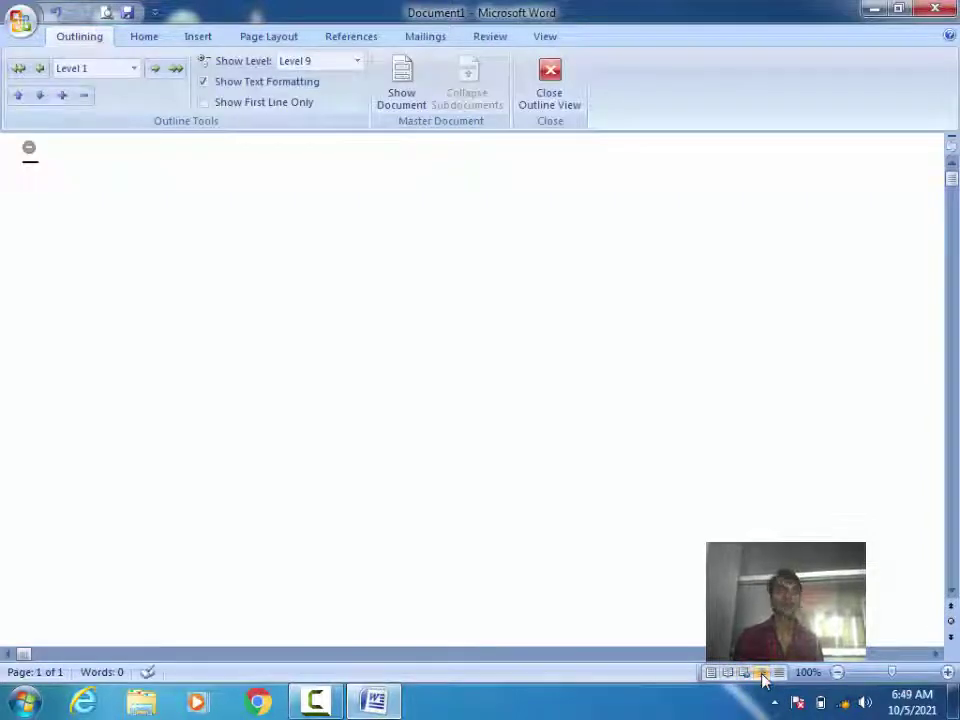
click(549, 93)
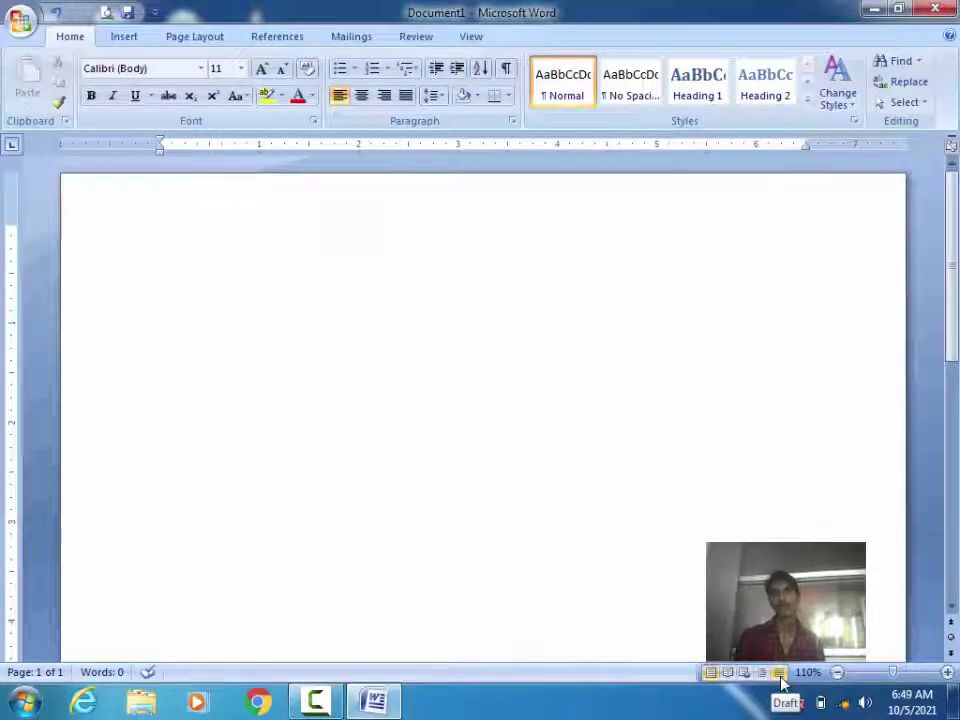
click(779, 673)
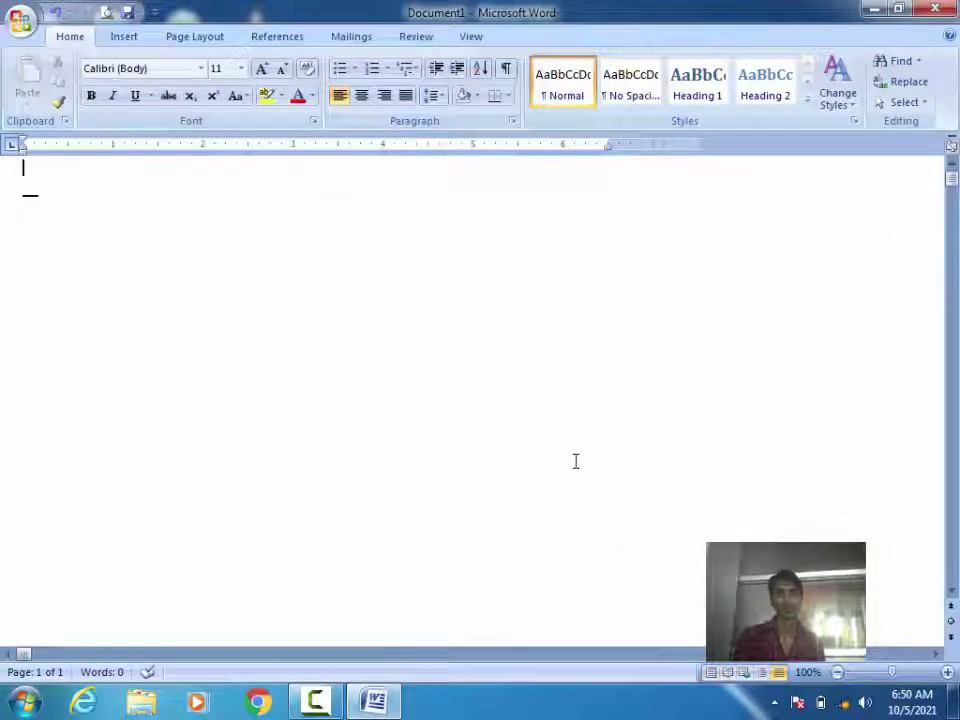
click(711, 673)
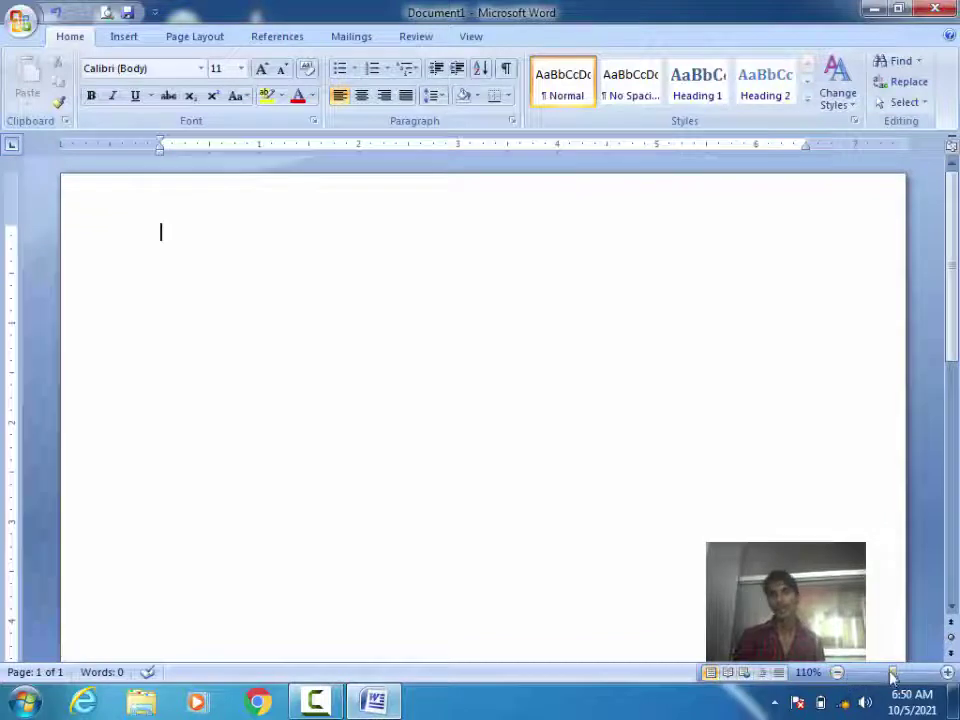
mouse_move(893, 677)
mouse_down()
mouse_move(883, 680)
mouse_move(893, 677)
mouse_up()
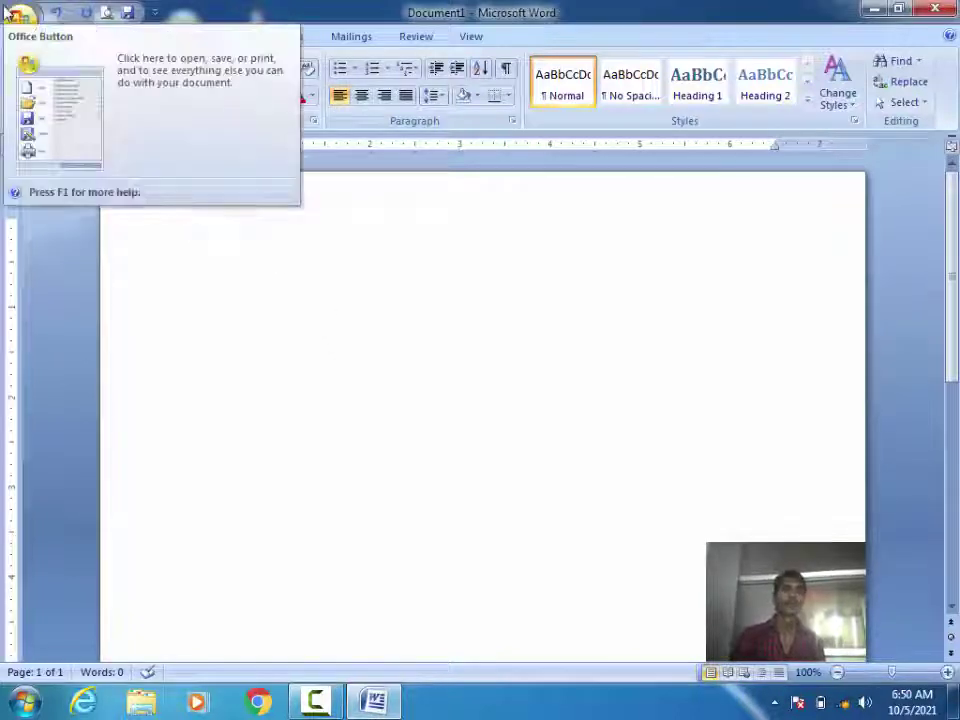
Step: Create Document2 by choosing Blank document in the Office Button's New dialog
click(7, 12)
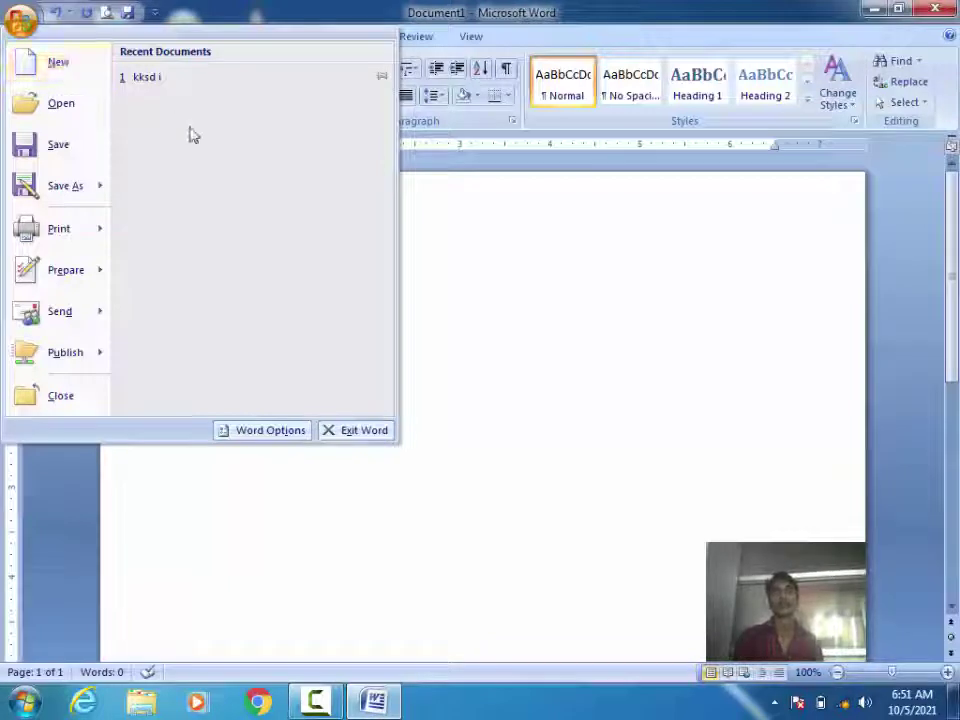
click(655, 332)
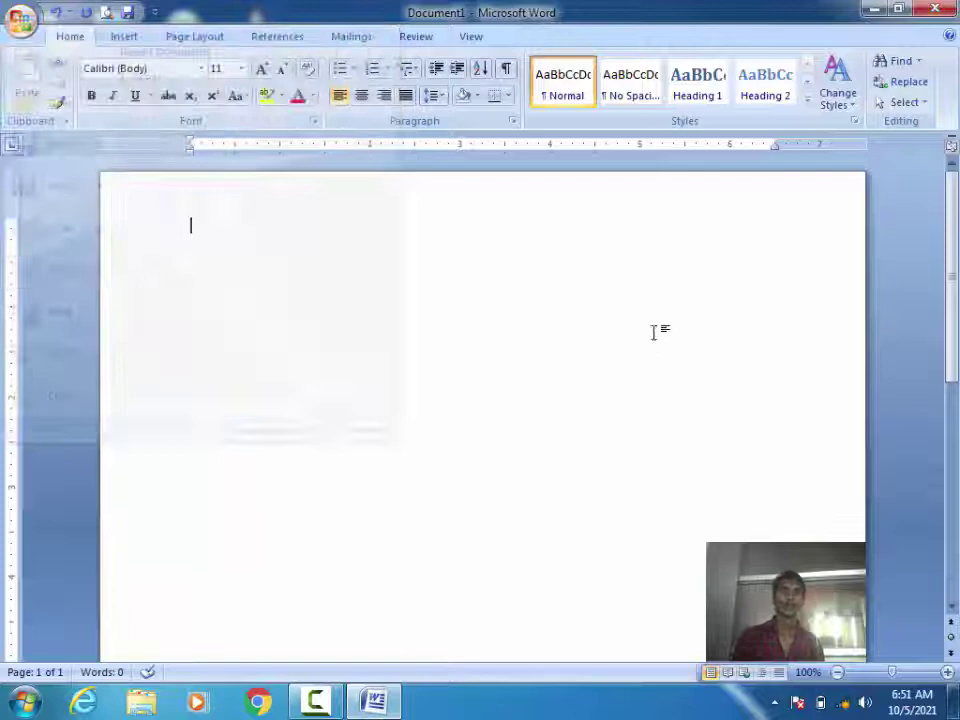
click(14, 24)
click(58, 62)
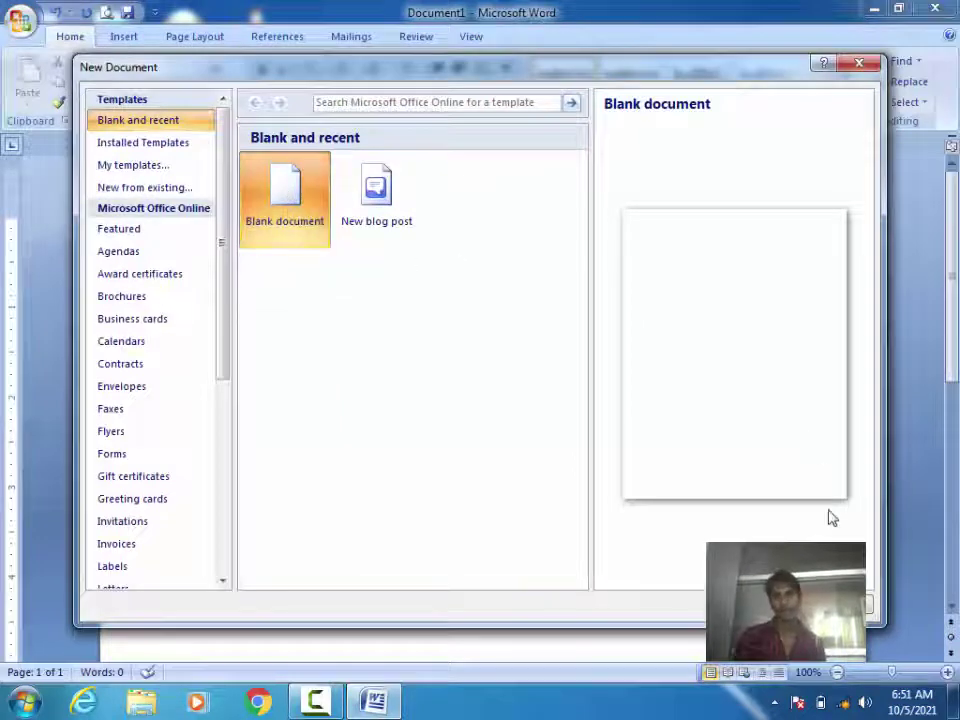
click(795, 604)
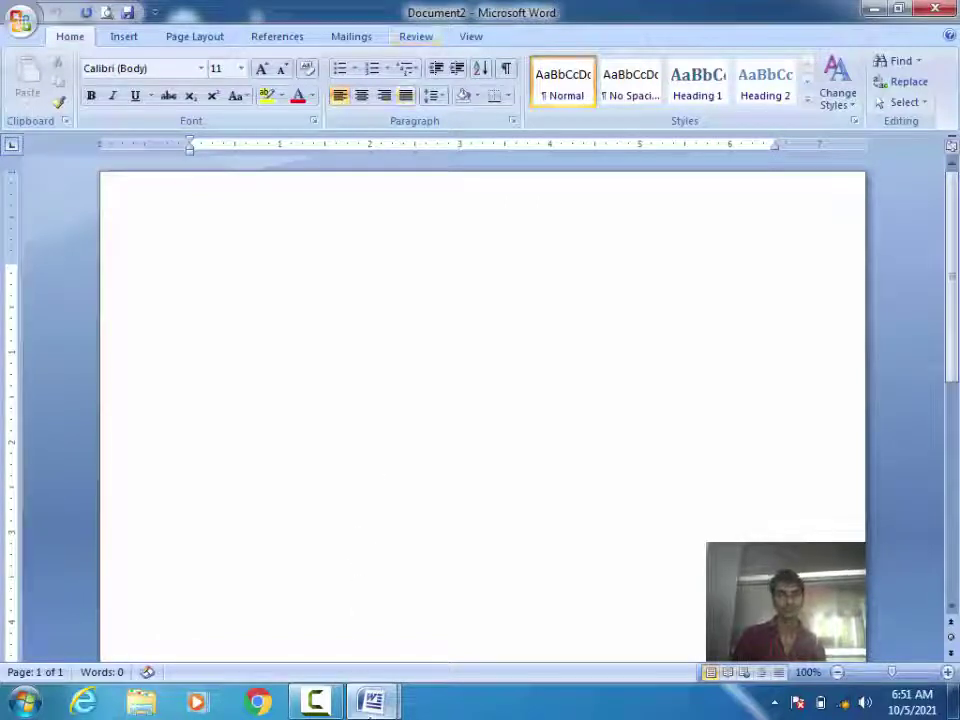
Step: Close the Document2 window, start another blank document with Ctrl+N, and bring up the Office menu
click(281, 628)
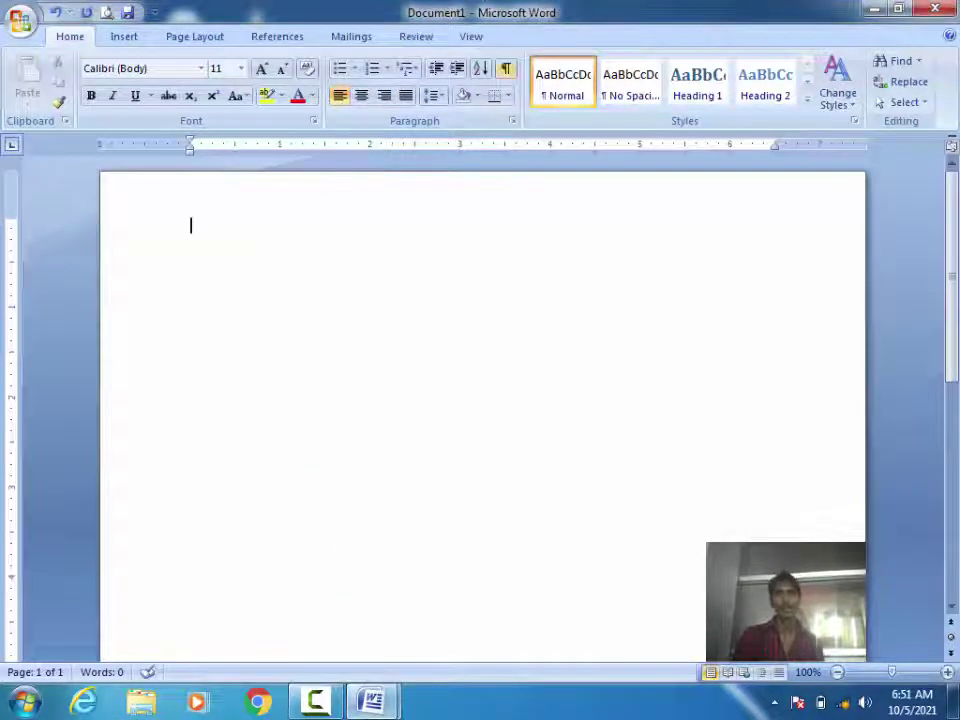
mouse_move(372, 701)
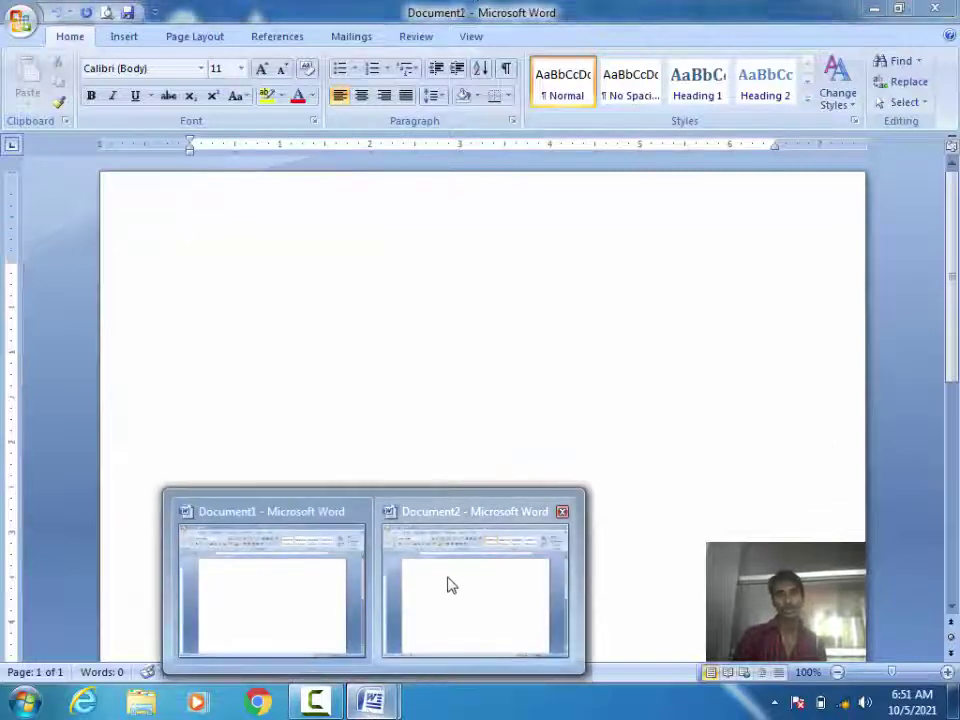
click(450, 585)
click(937, 8)
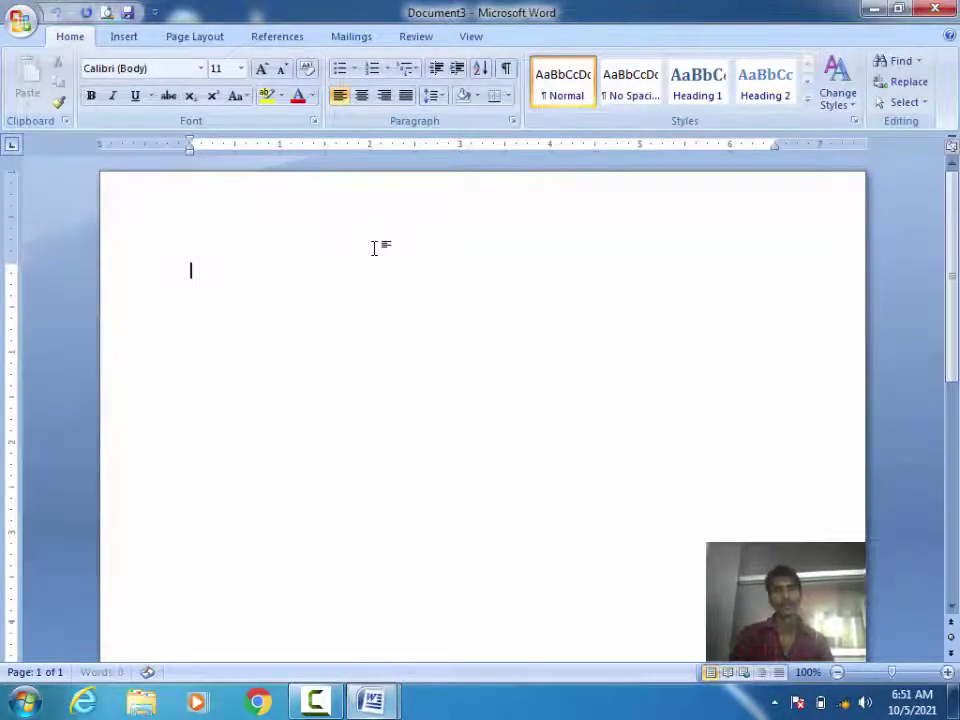
key(ctrl+n)
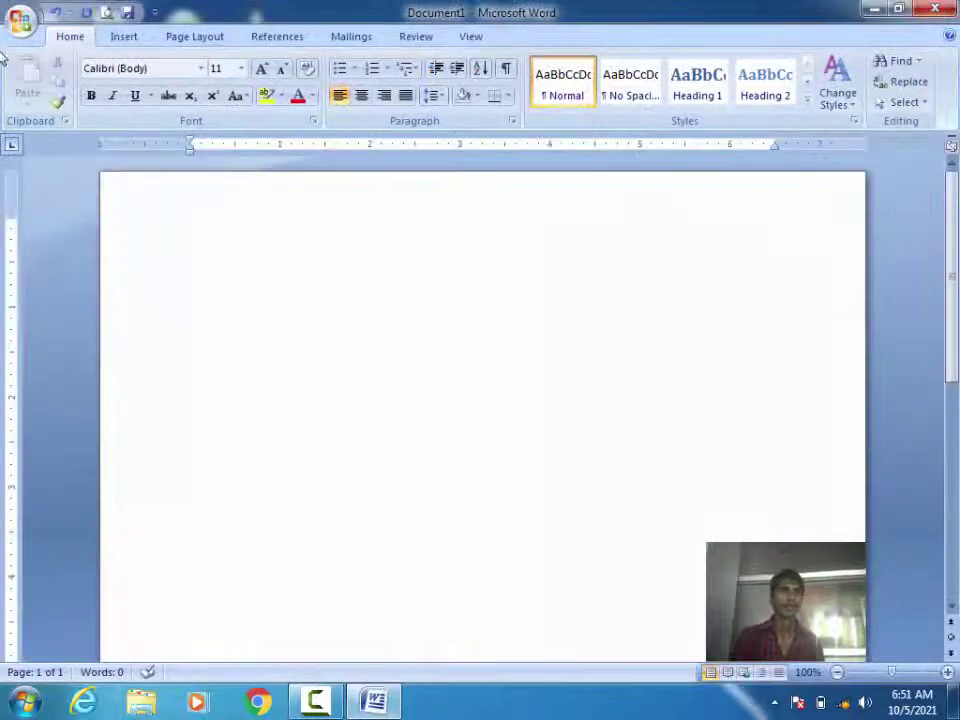
click(20, 20)
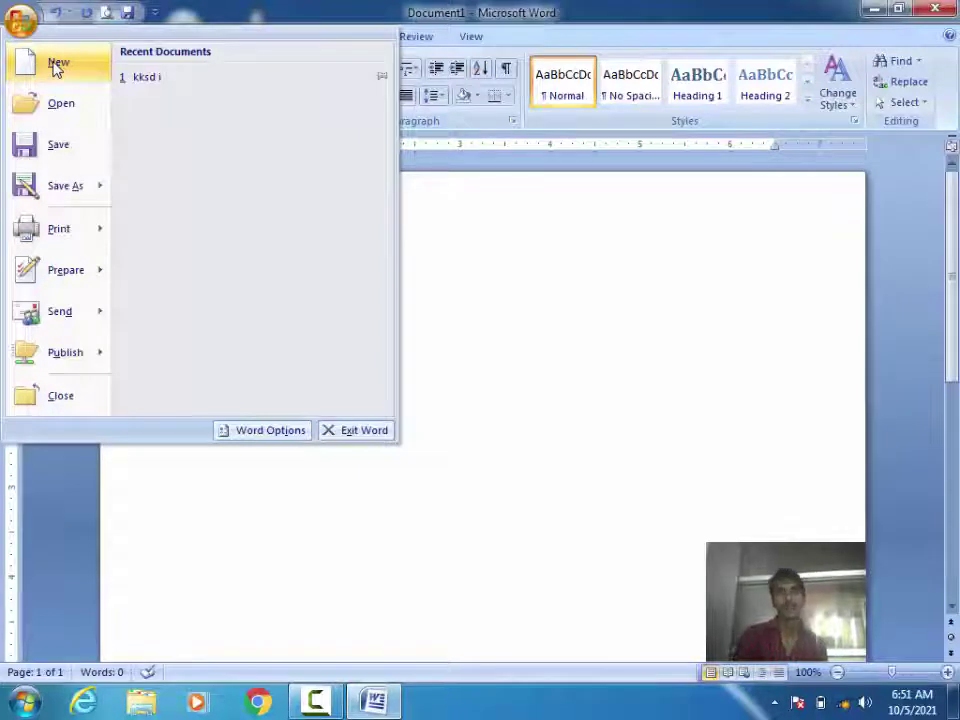
Step: Add New to the Quick Access Toolbar, test it by creating Document4, then close Document4
click(340, 8)
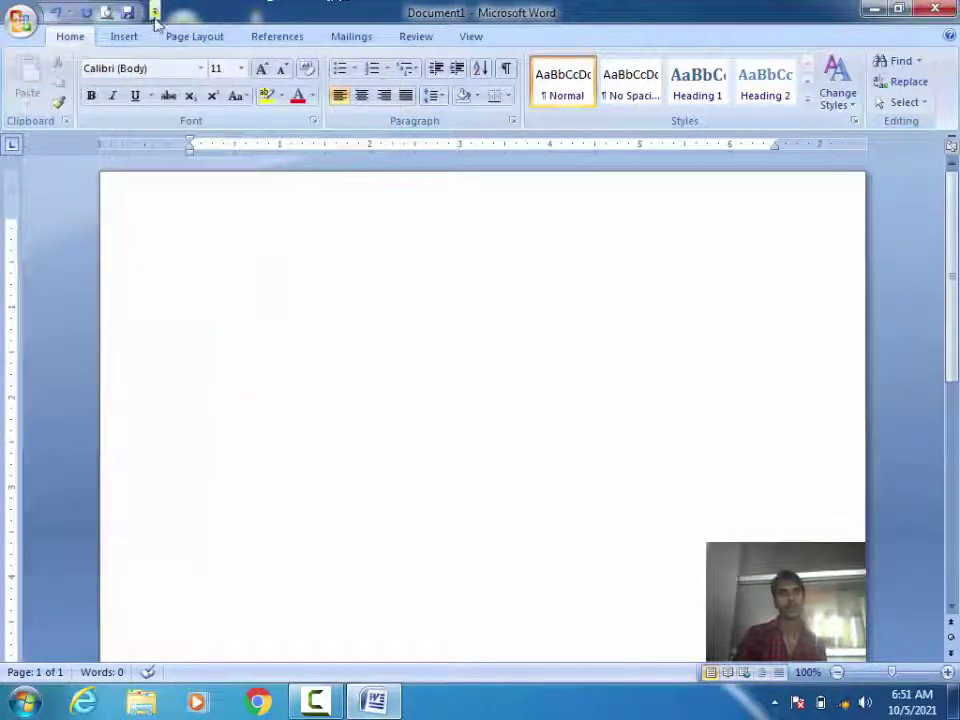
click(155, 14)
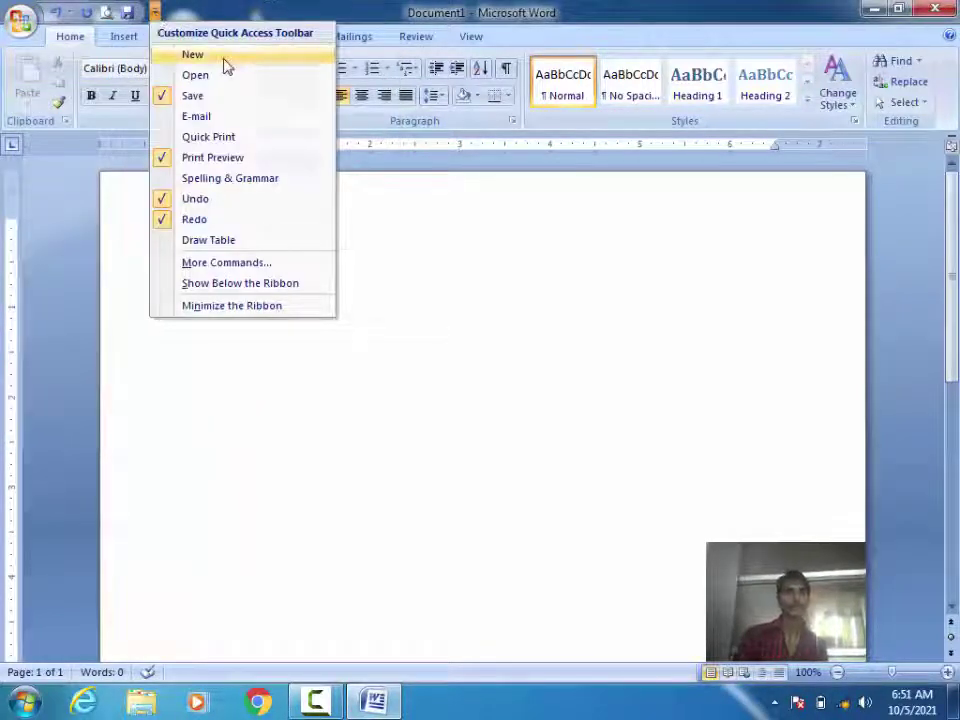
click(224, 58)
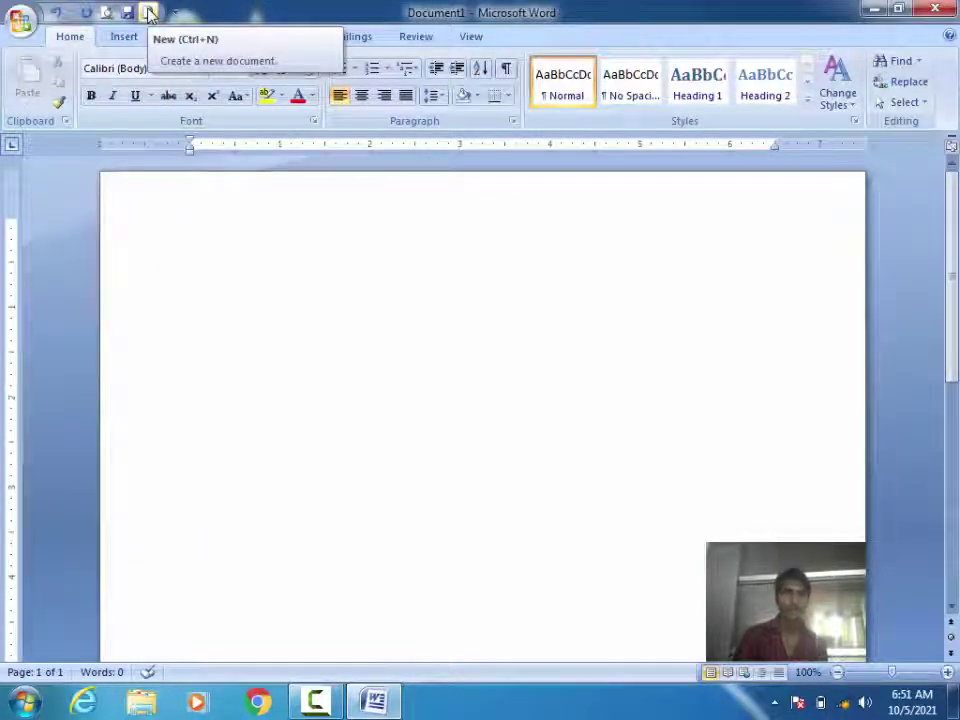
click(148, 12)
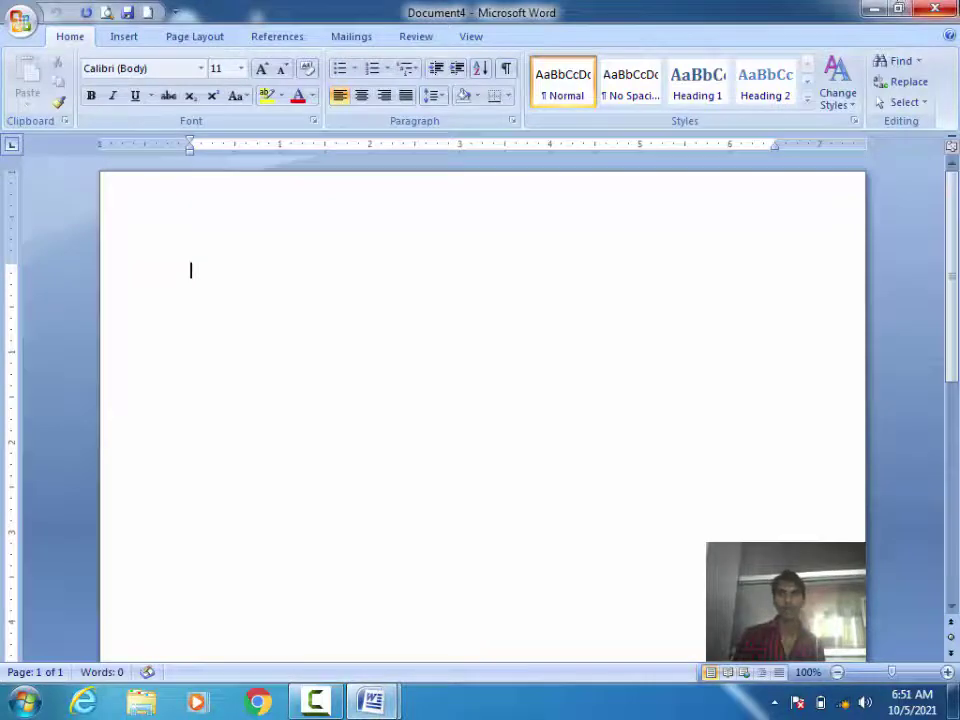
click(935, 8)
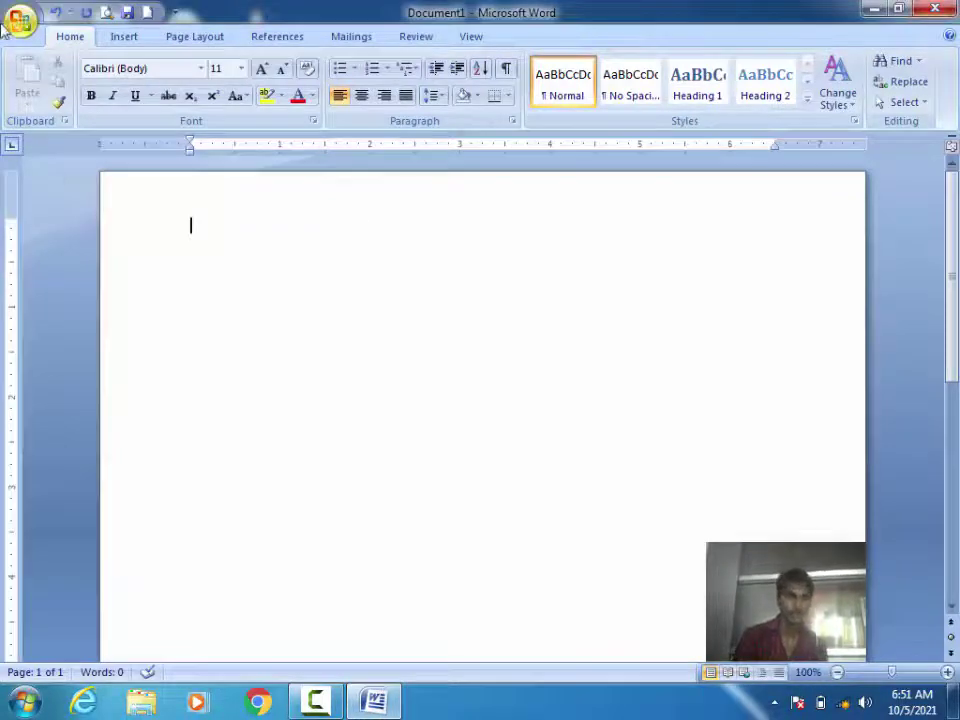
click(5, 30)
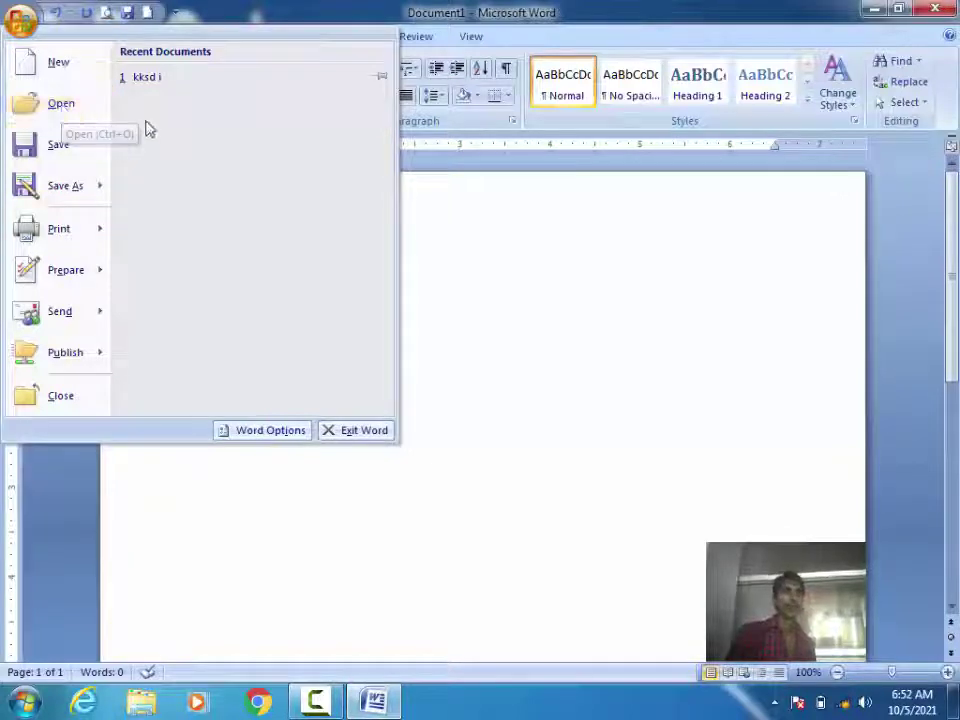
Step: Bring up the Open dialog via Office Button > Open and via Ctrl+O, cancelling it each time
click(83, 113)
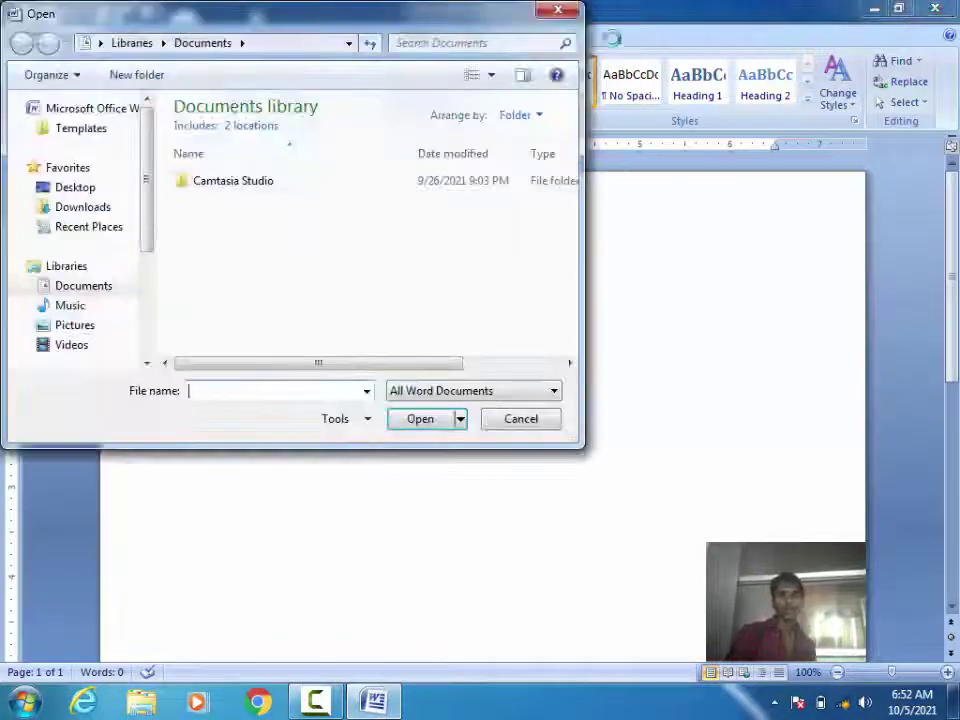
click(564, 19)
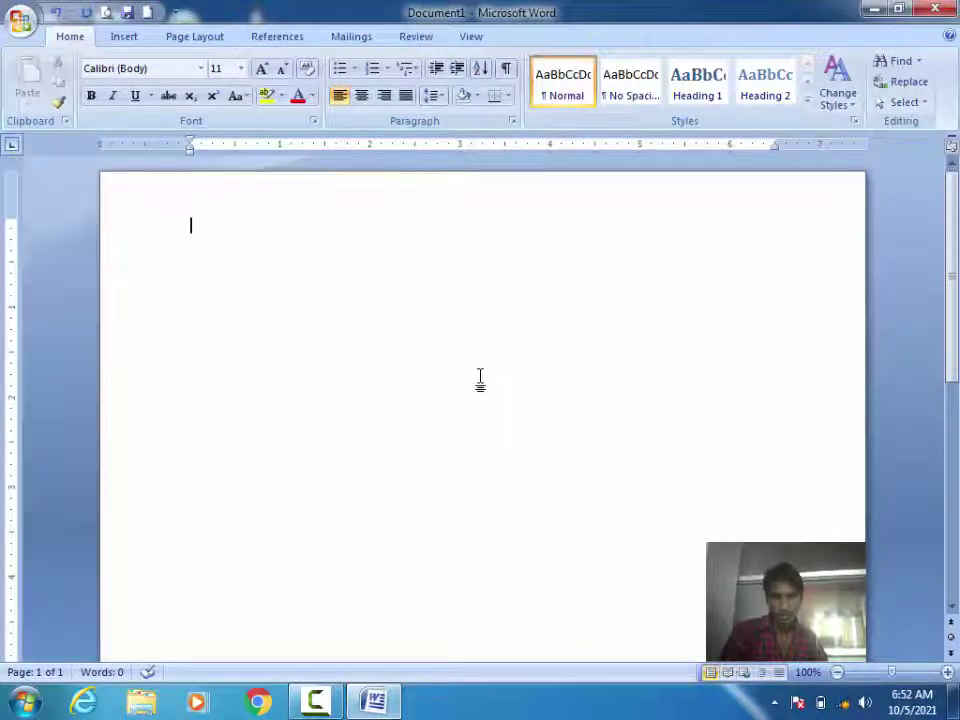
key(ctrl+o)
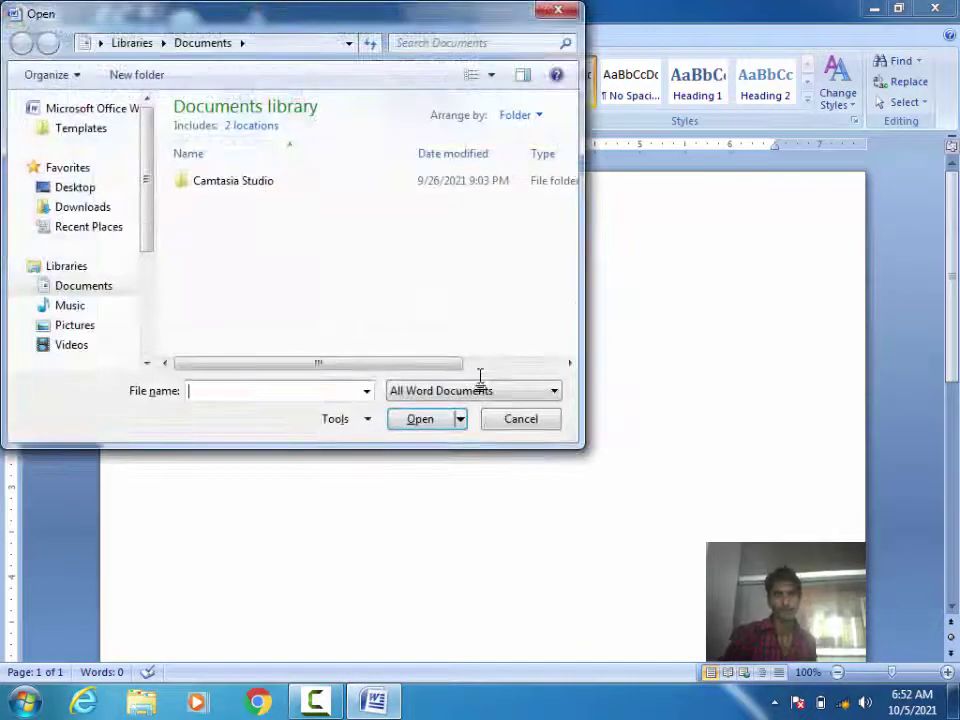
click(538, 420)
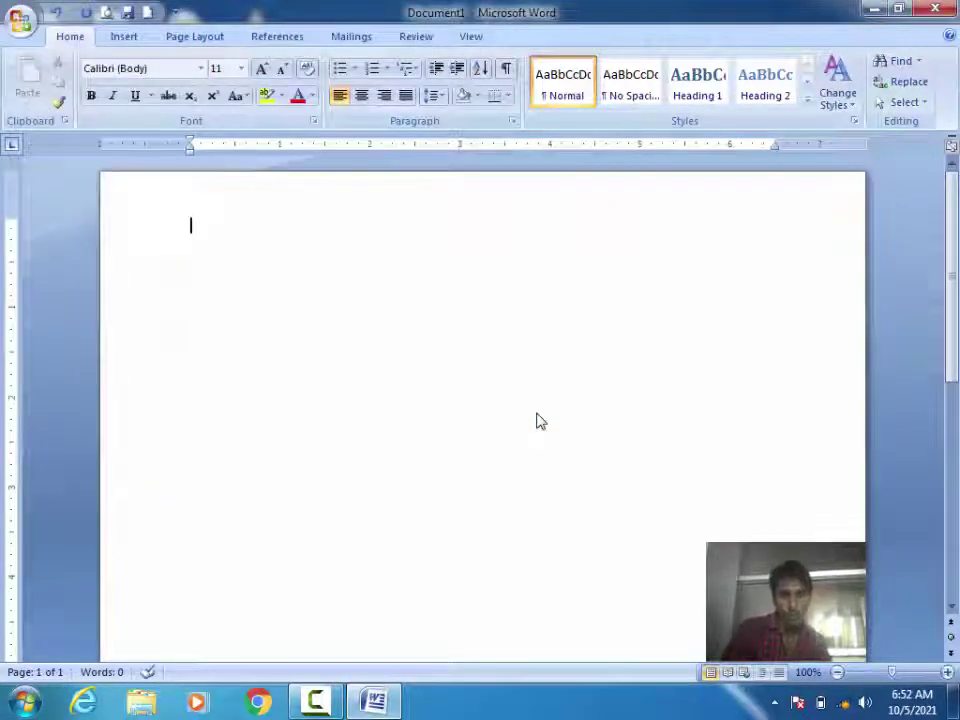
key(ctrl+o)
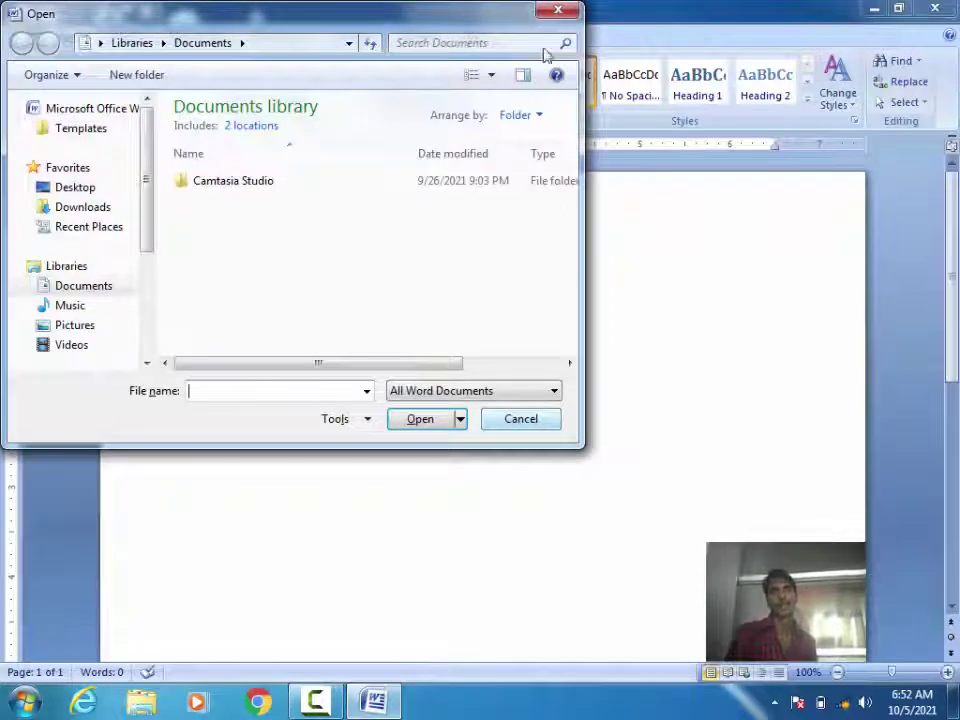
click(551, 12)
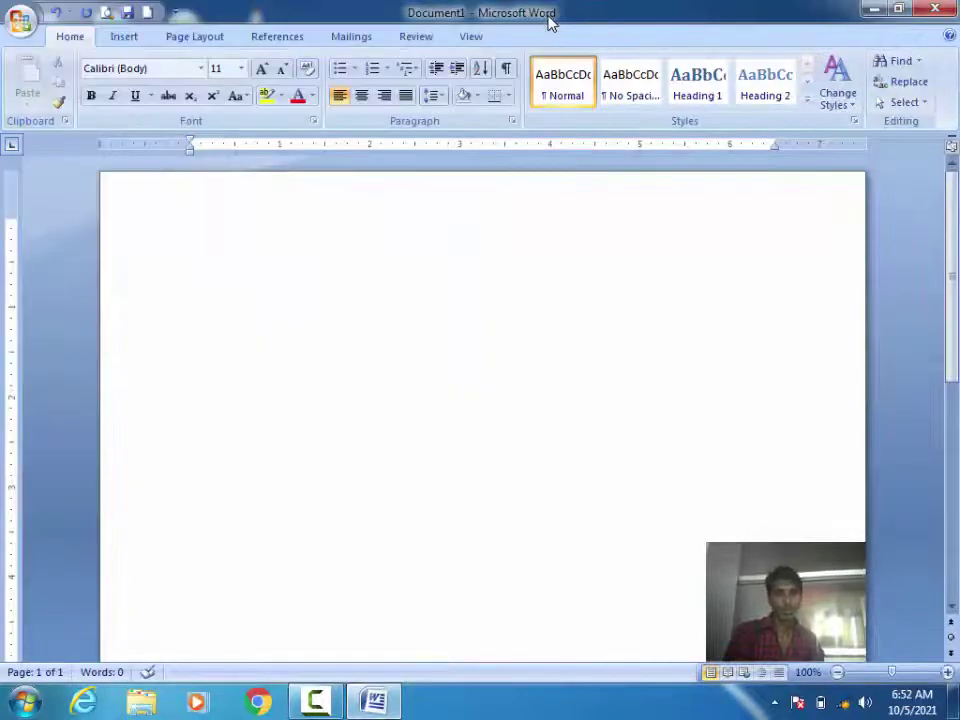
key(ctrl+o)
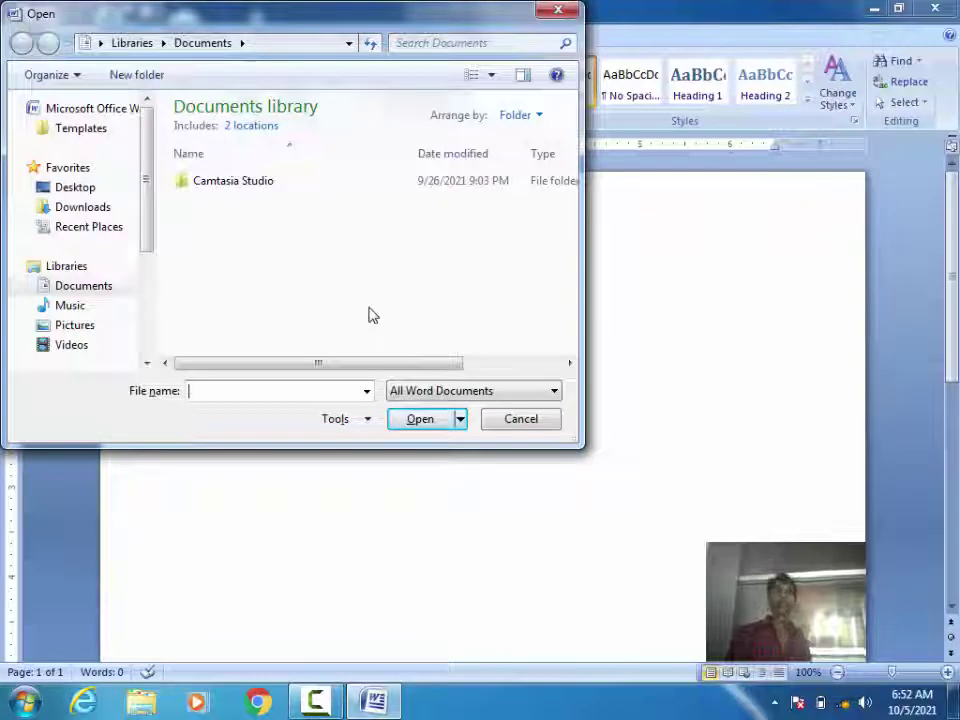
click(520, 419)
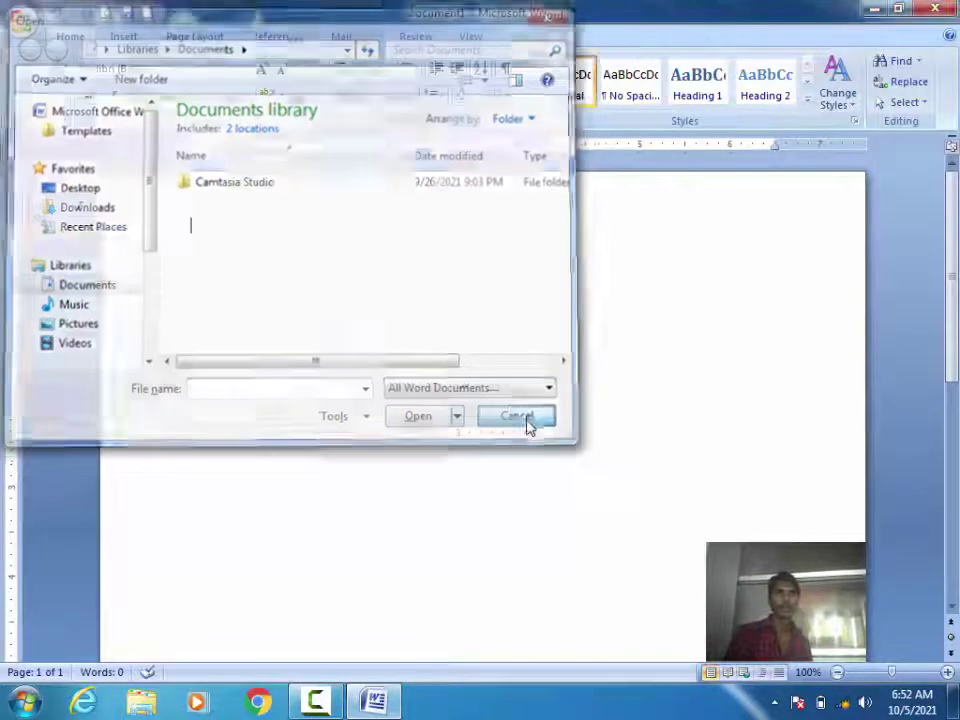
Step: Add Open to the Quick Access Toolbar and test it, dismissing the dialog
click(175, 13)
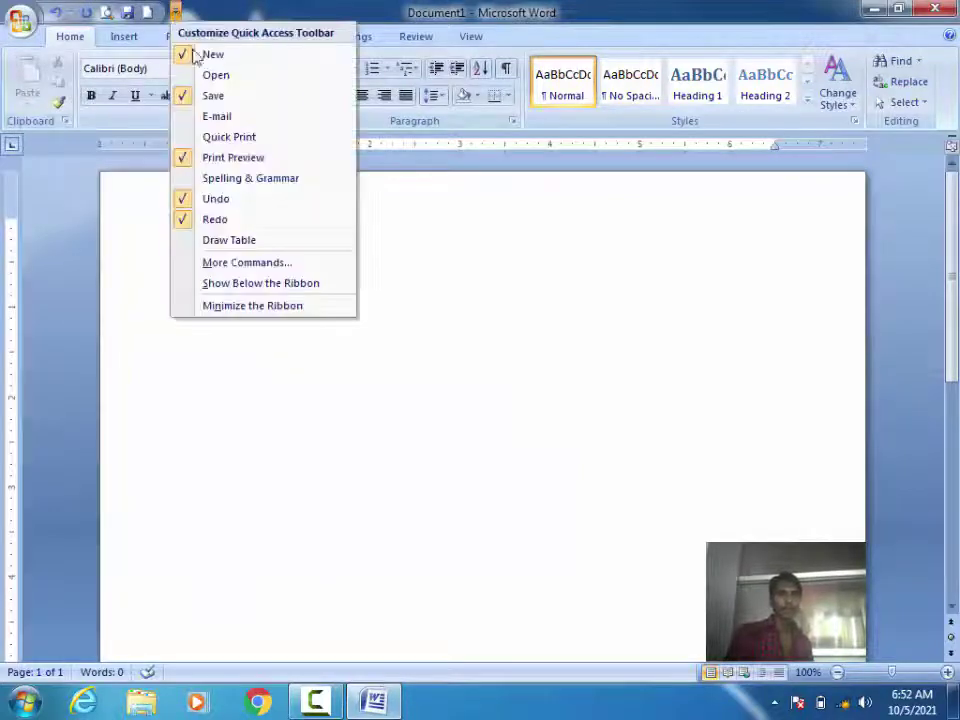
click(214, 75)
click(170, 13)
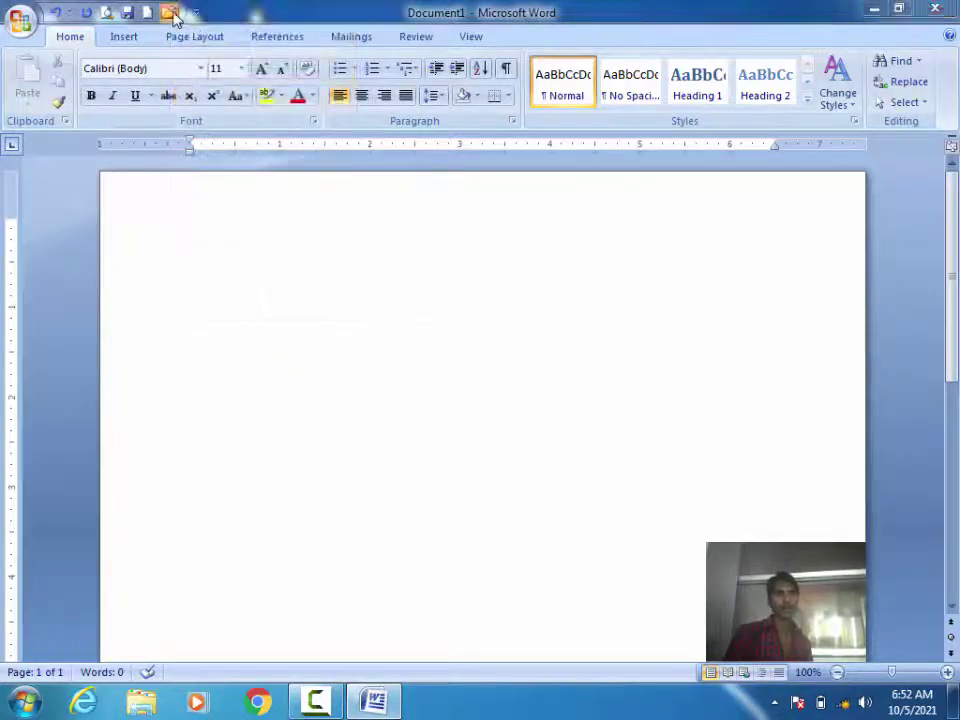
click(559, 14)
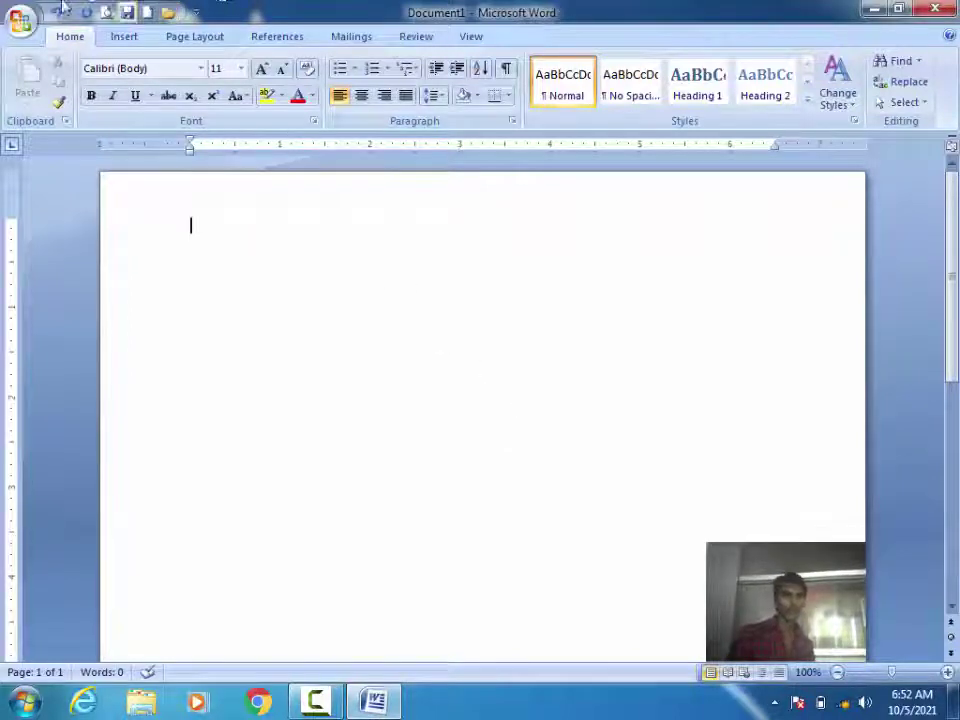
click(20, 20)
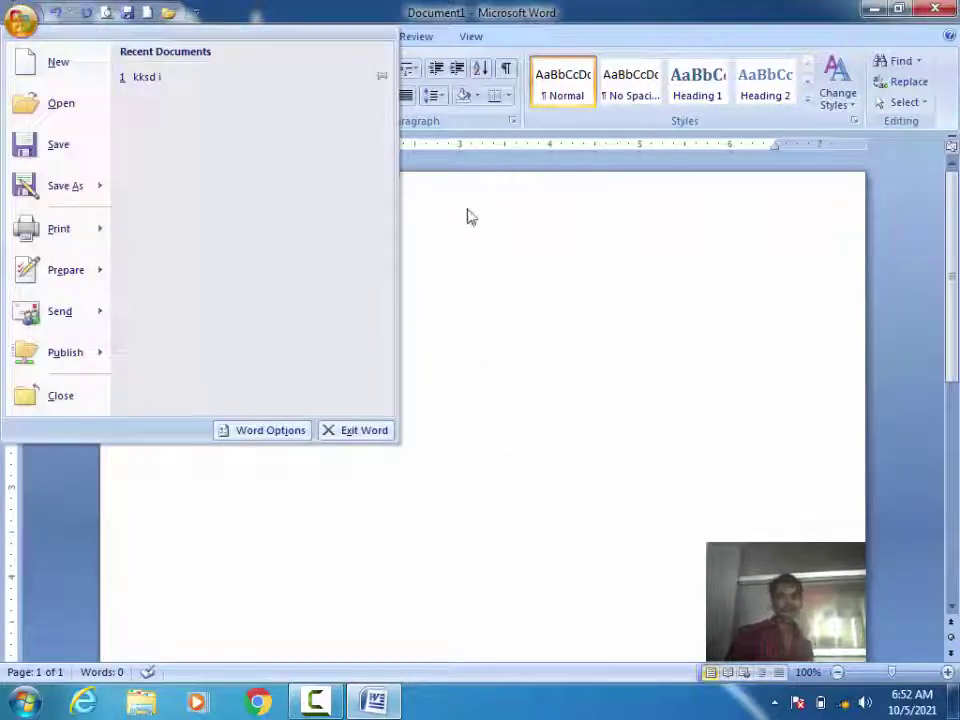
click(480, 218)
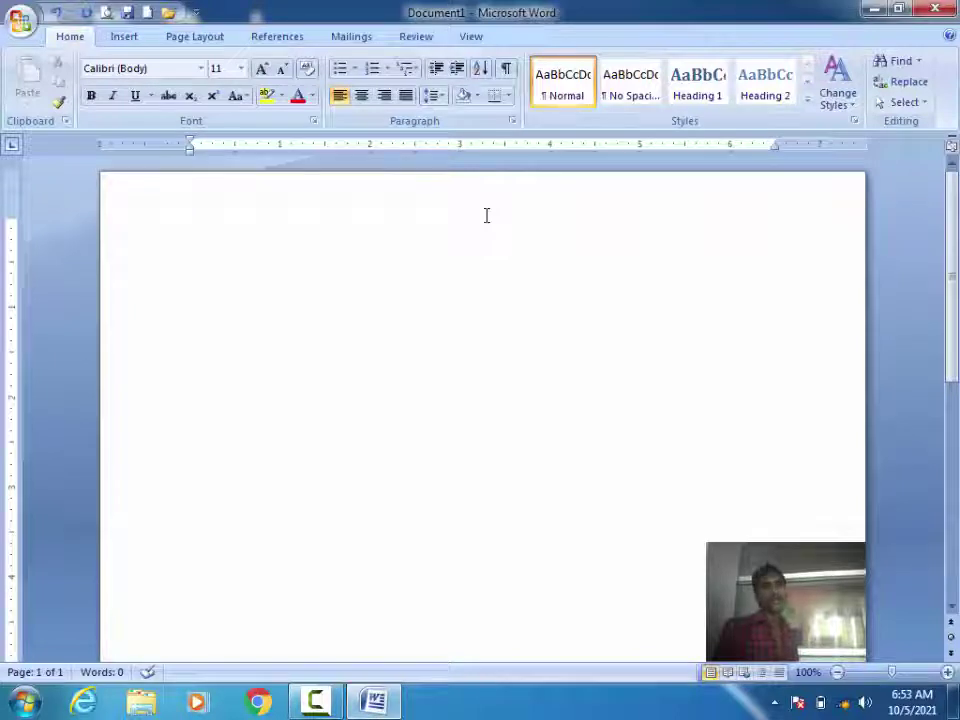
click(22, 22)
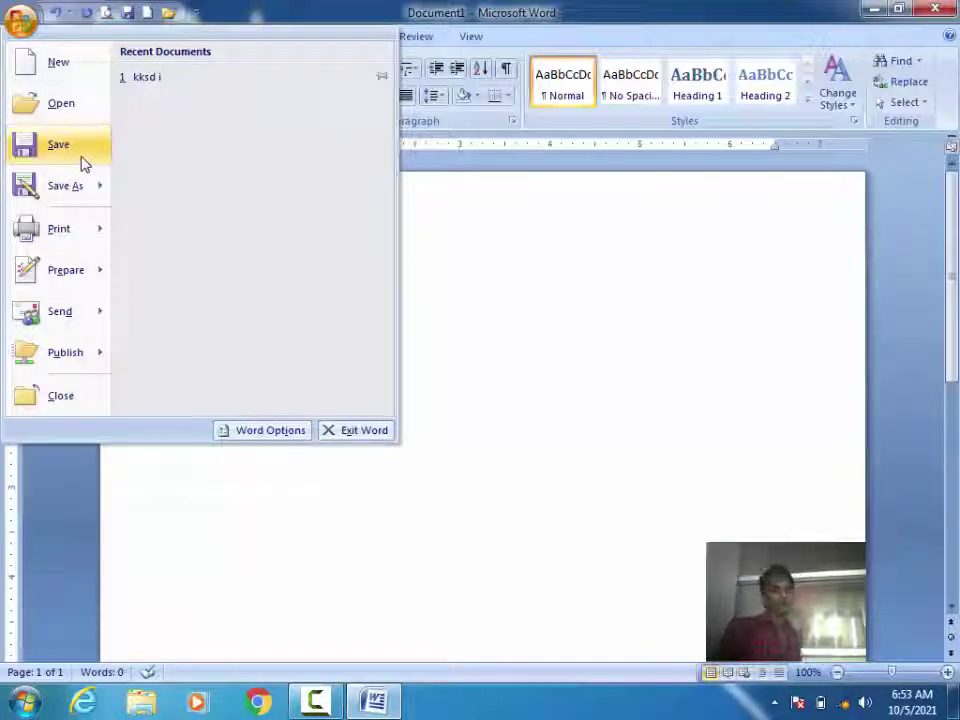
mouse_move(65, 186)
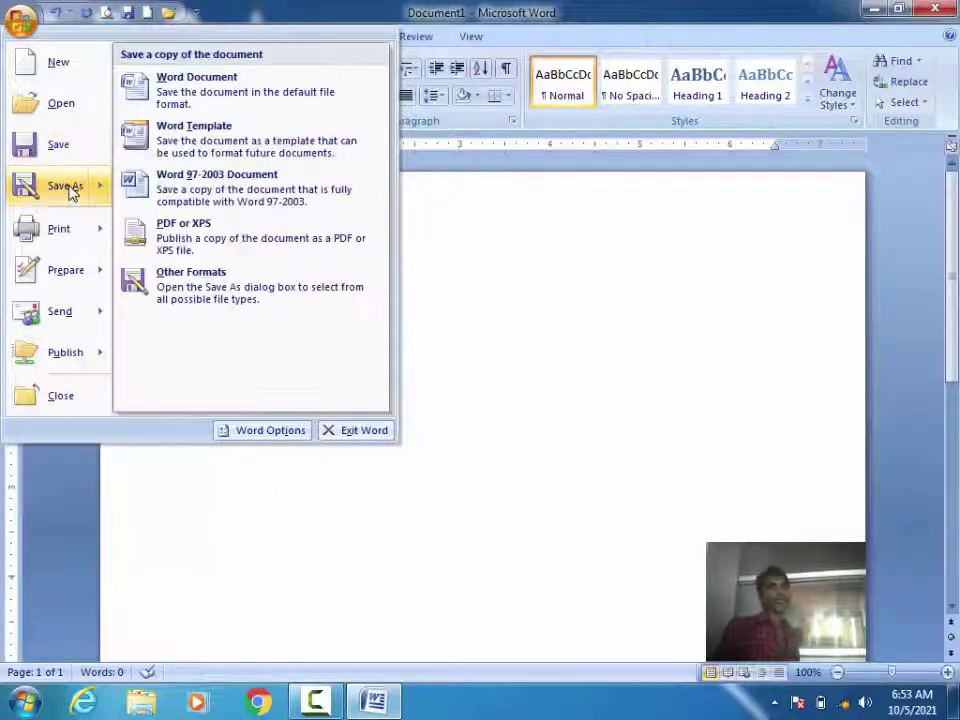
click(497, 268)
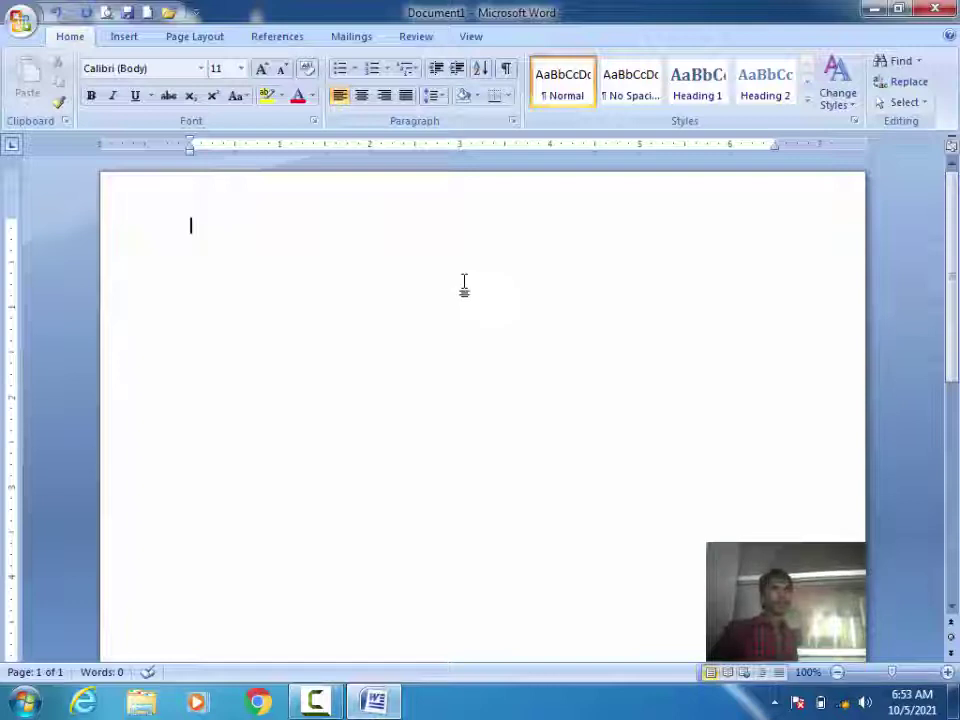
click(8, 12)
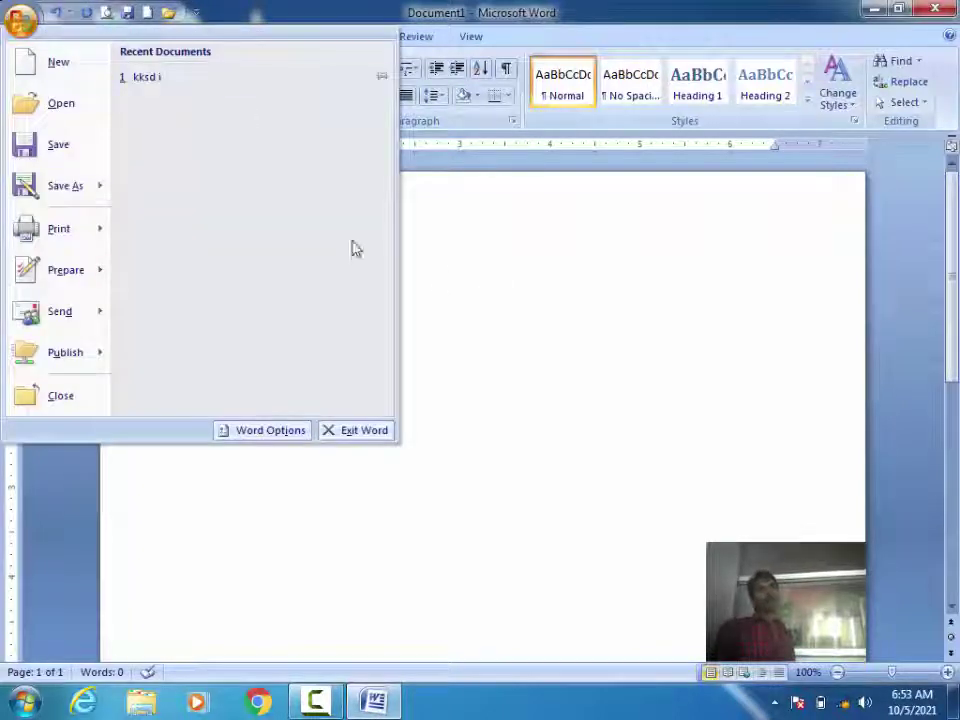
click(714, 276)
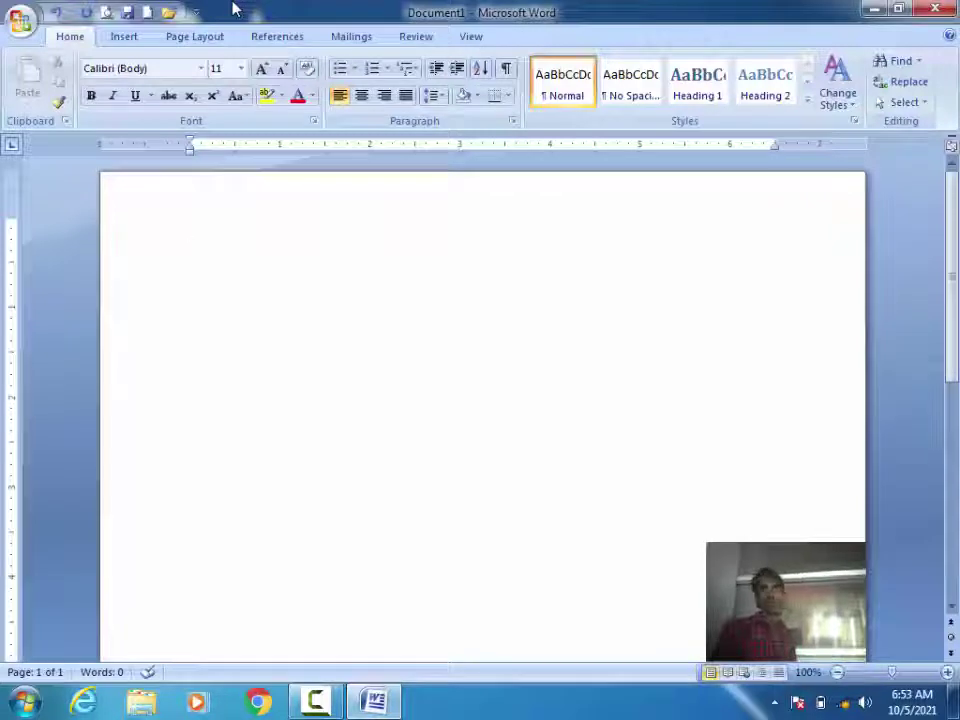
click(17, 16)
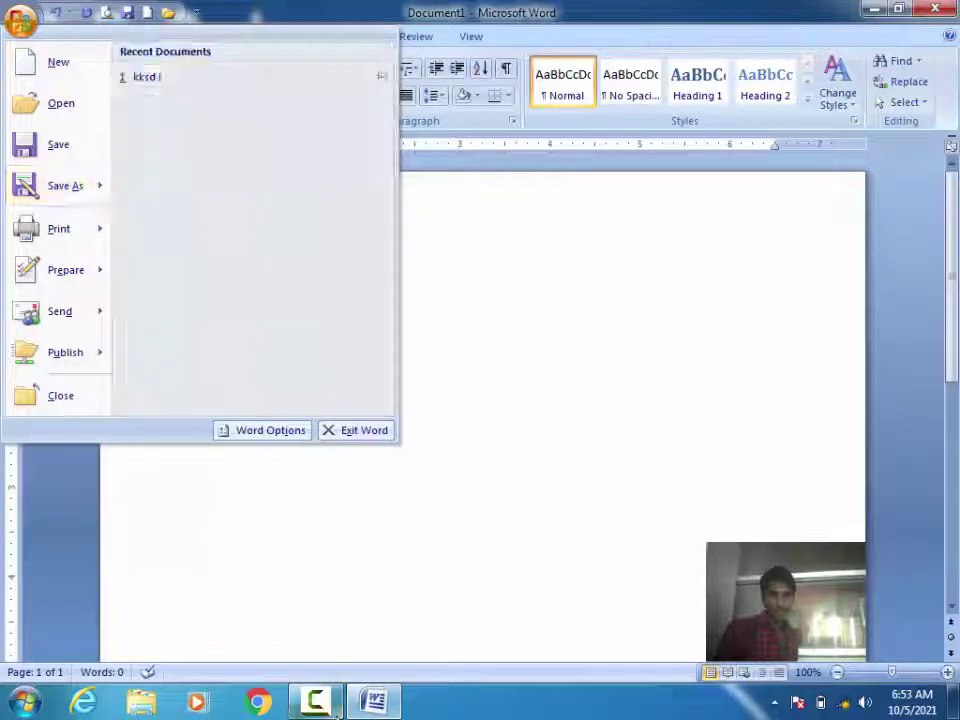
click(314, 700)
mouse_move(374, 700)
click(879, 558)
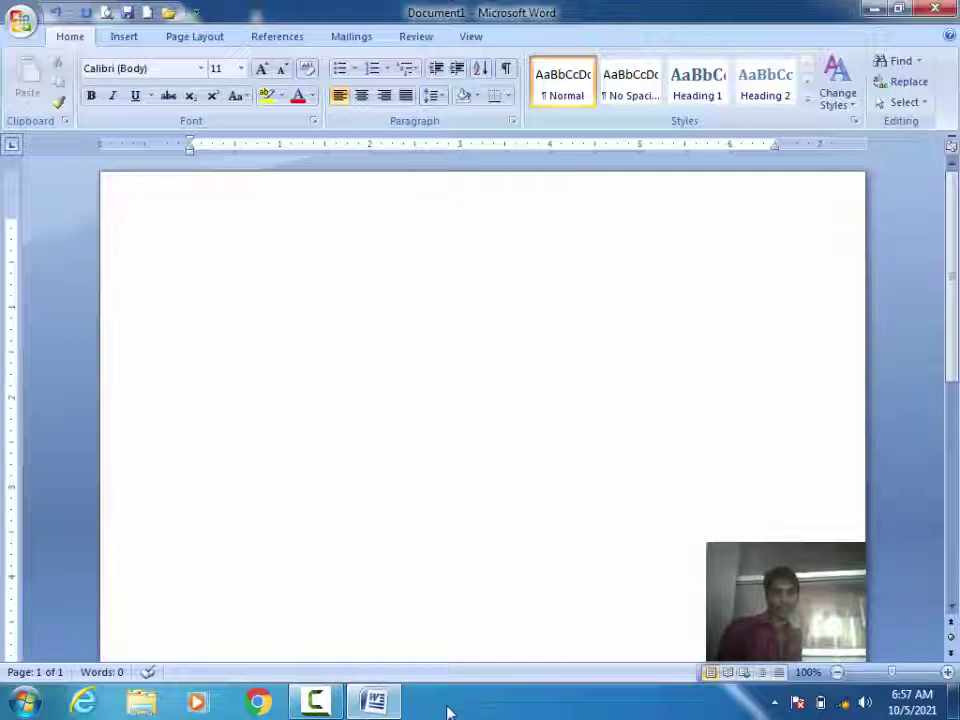
click(316, 702)
click(316, 702)
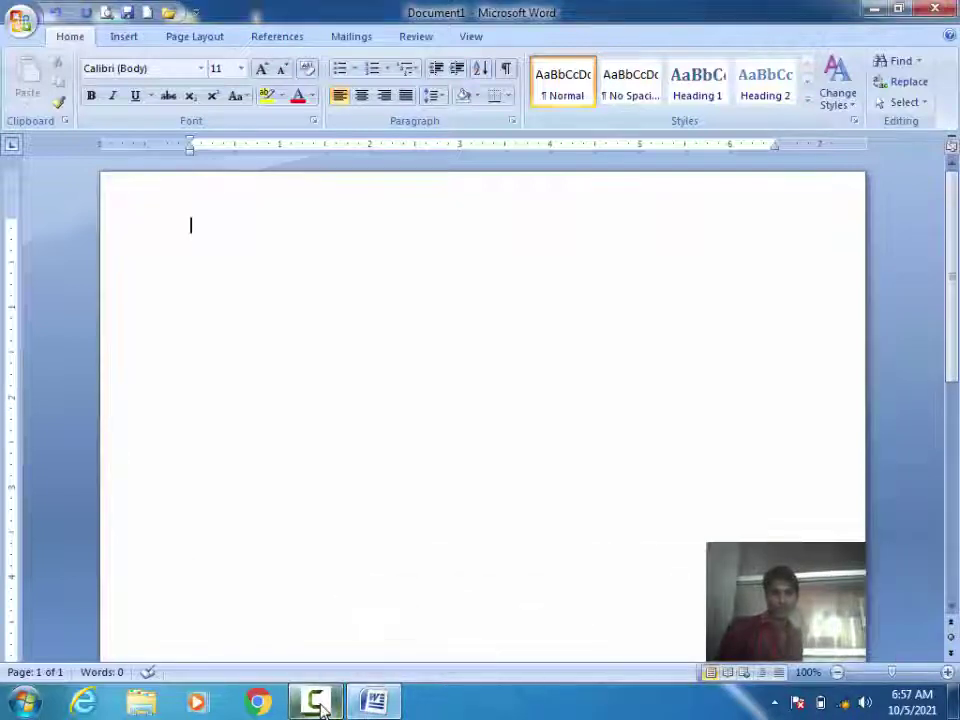
click(316, 702)
click(316, 702)
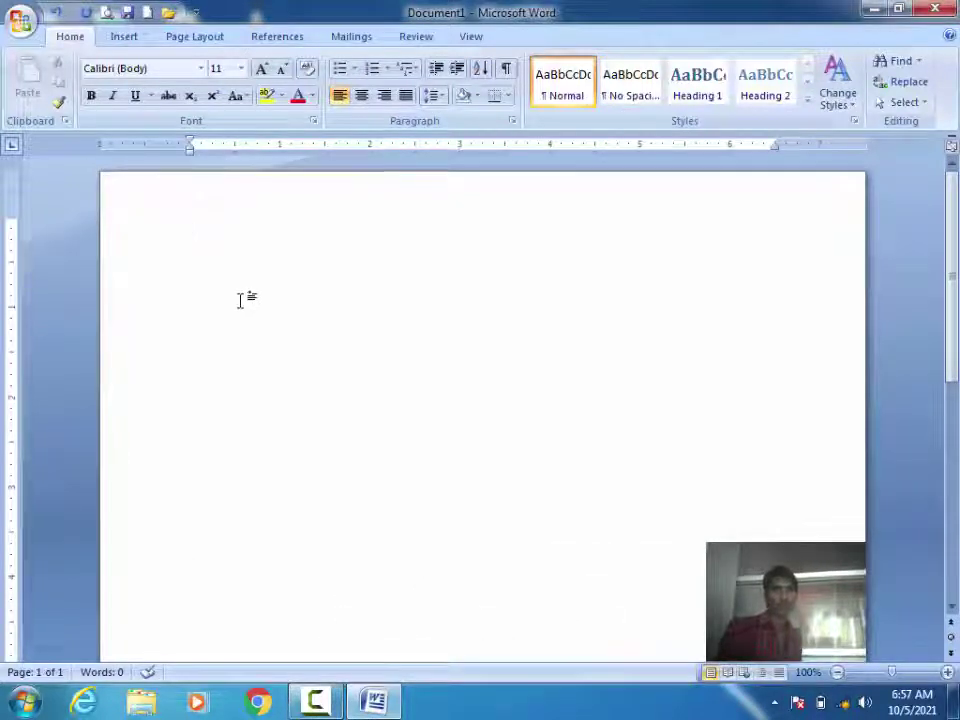